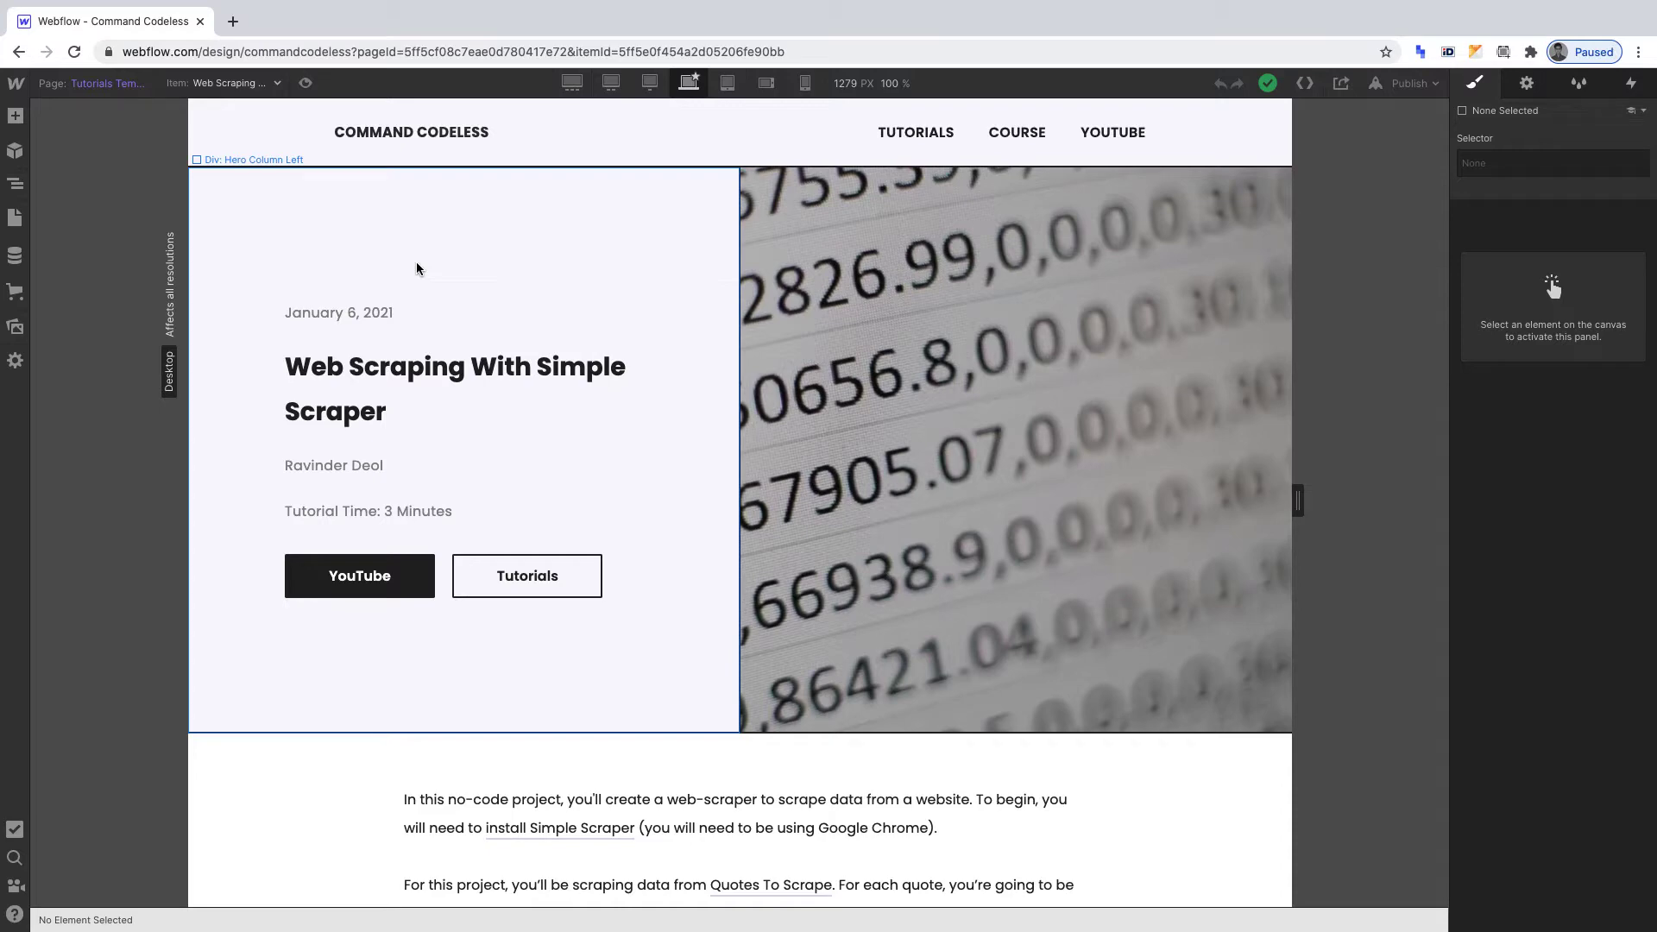
Add a Div Block above the navigation at the very start of the page body and show the element hierarchy
left_click(13, 125)
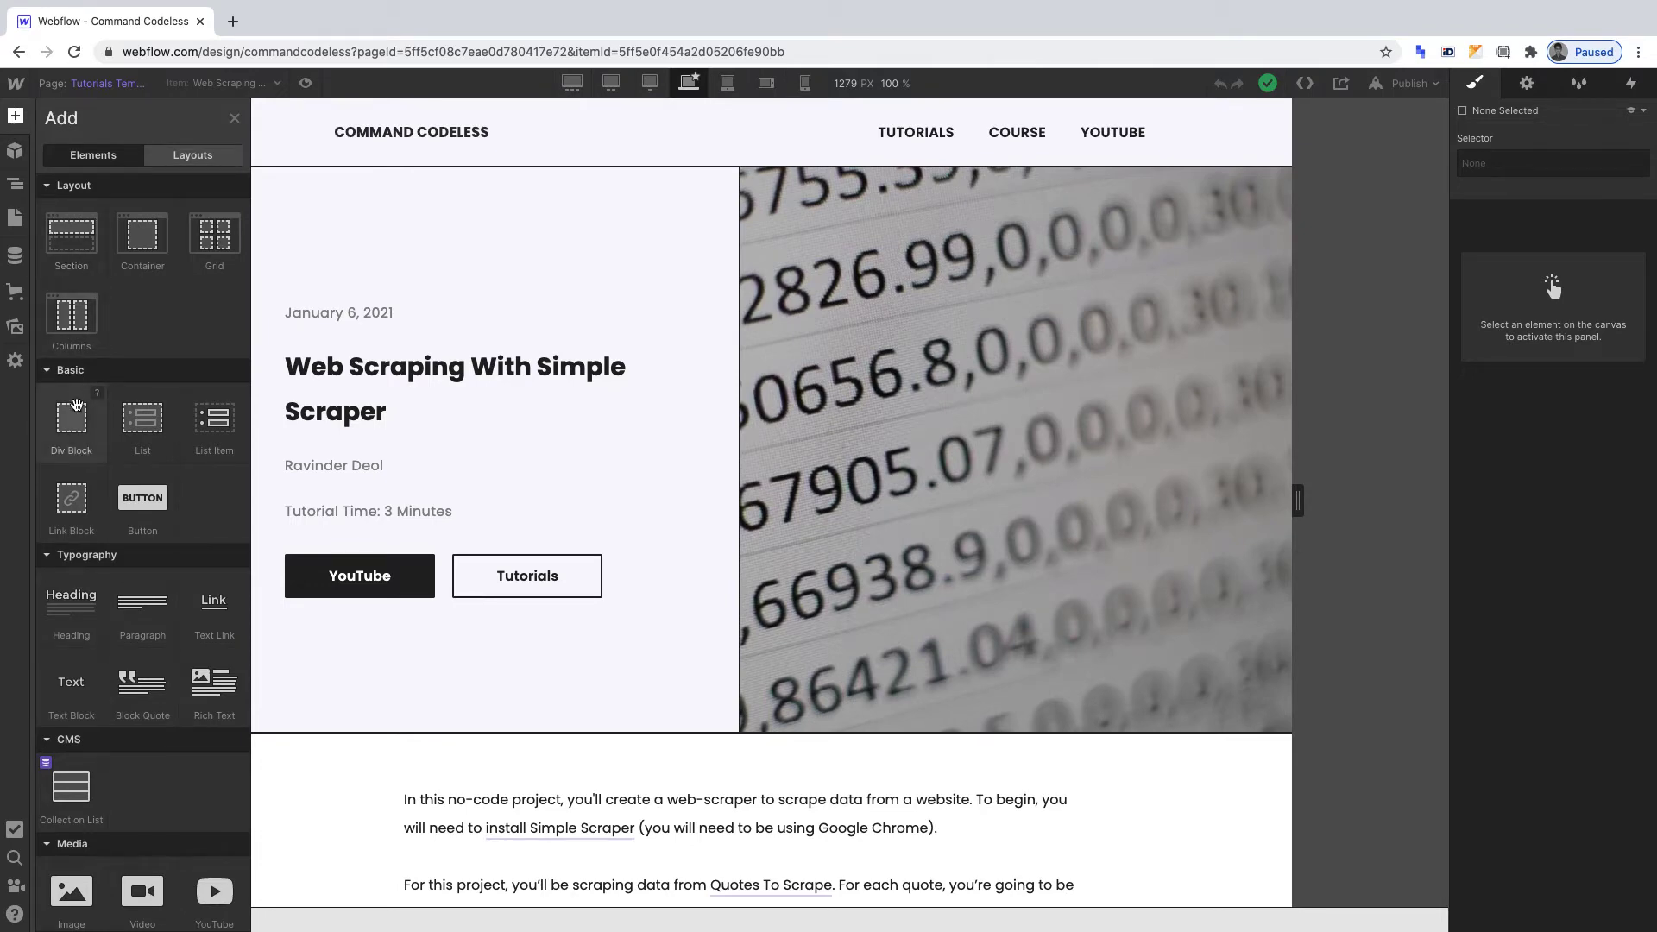
left_click_drag(76, 404, 453, 94)
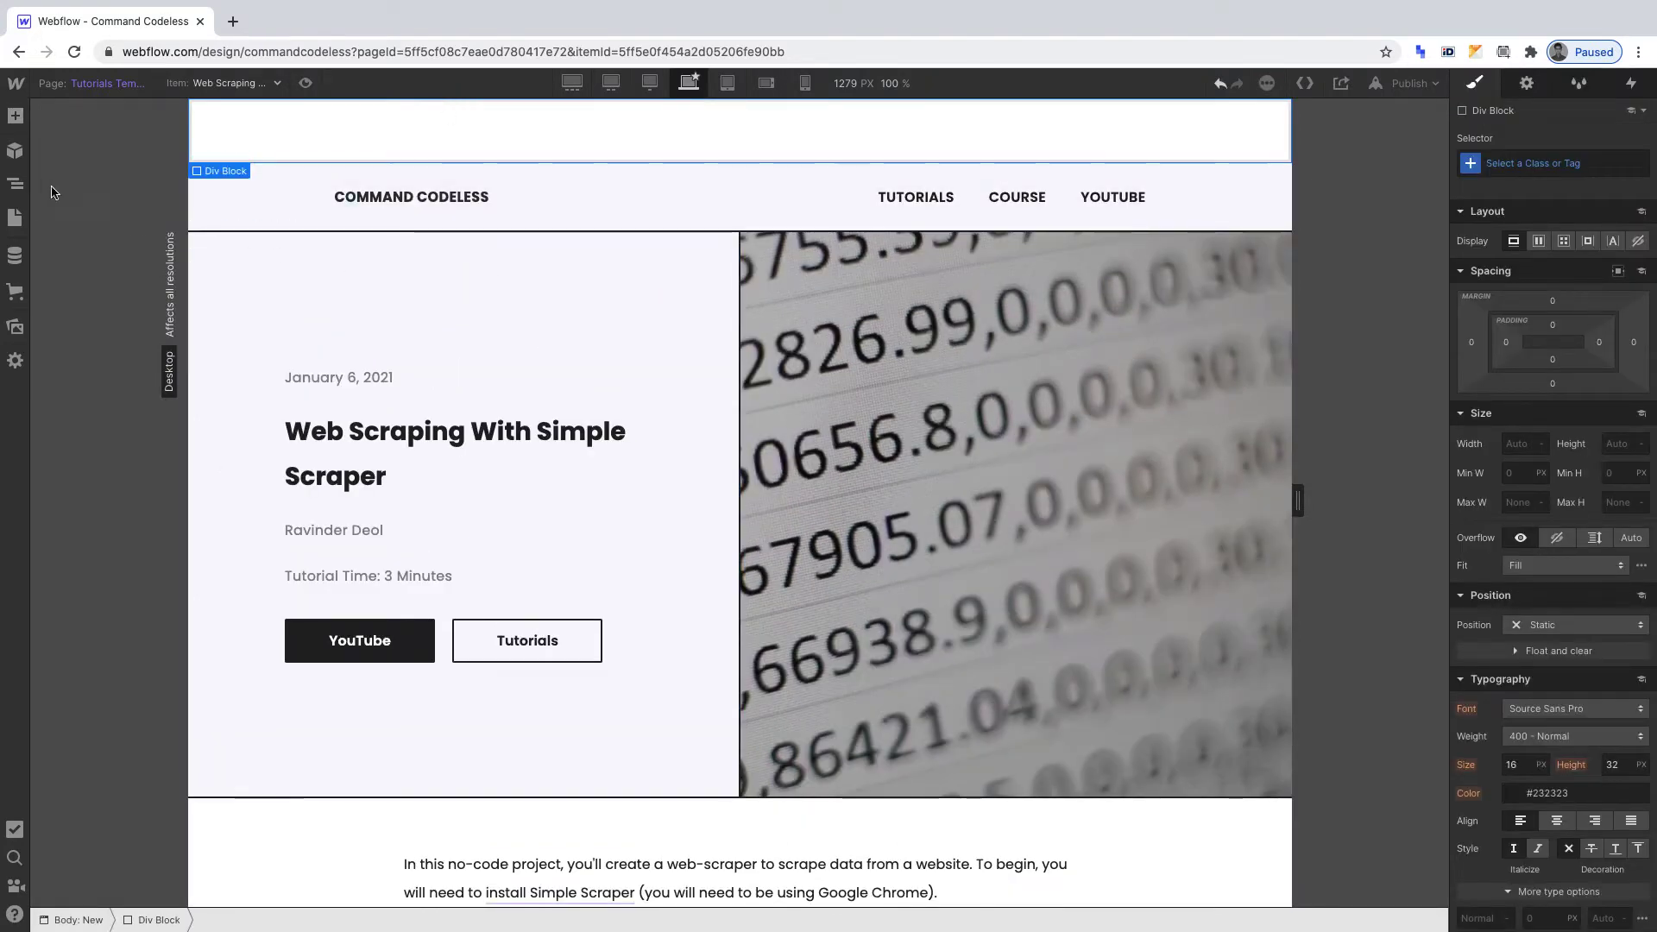
left_click(15, 183)
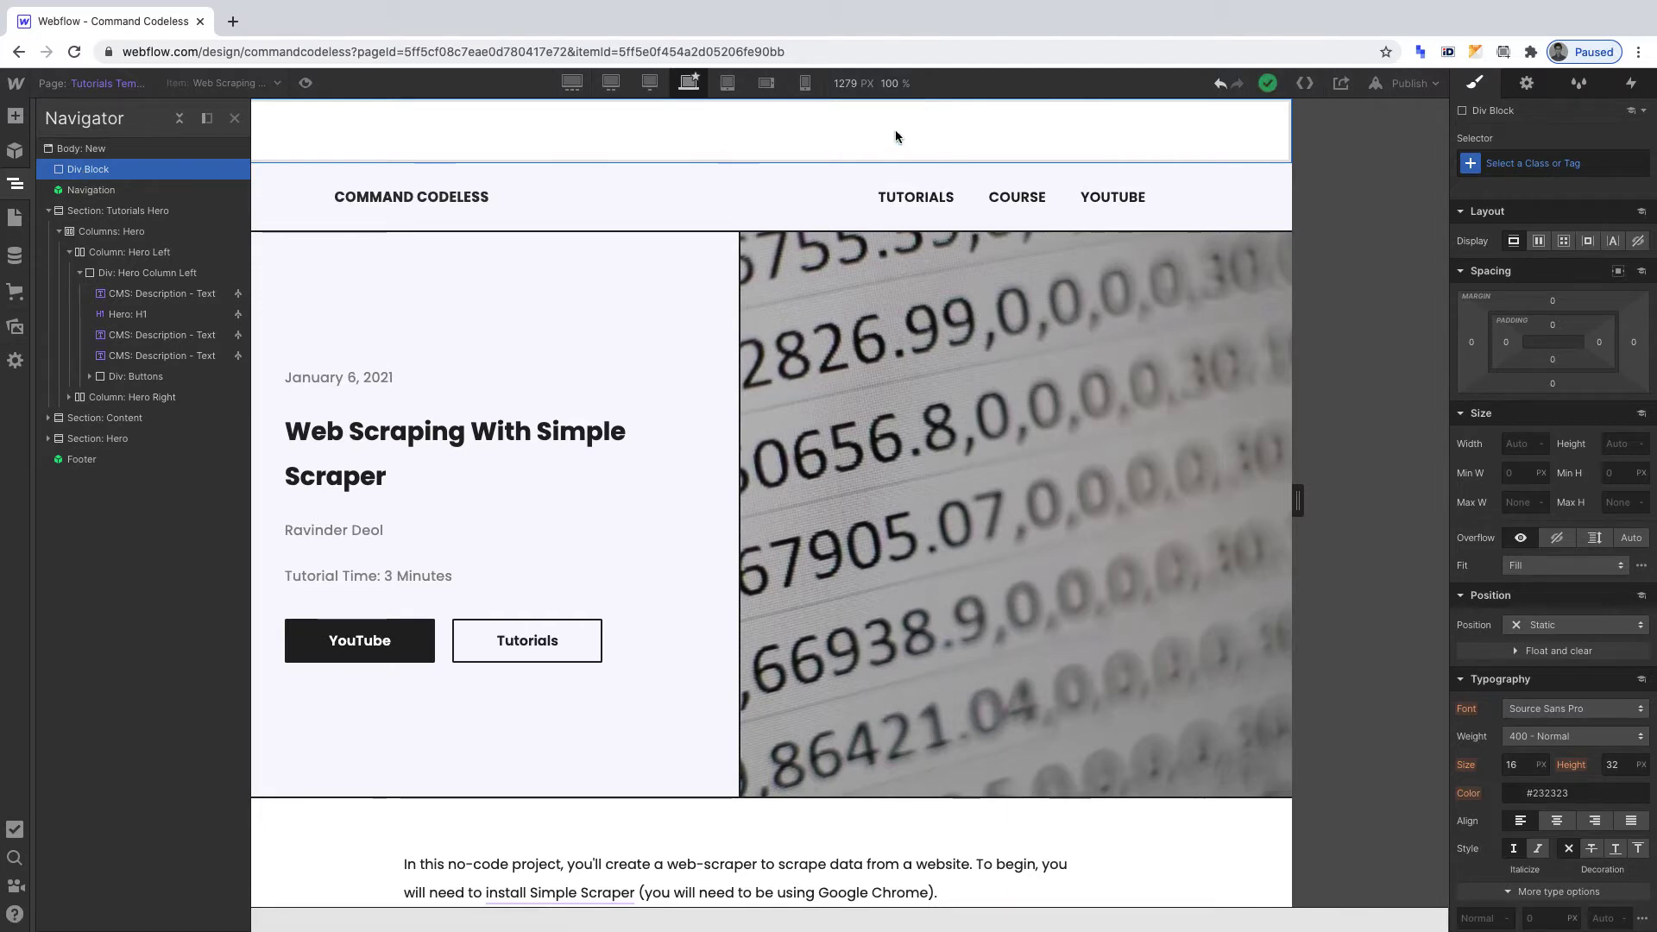
Give the new div block the class name "DIV: PROGRESS"
left_click(1530, 153)
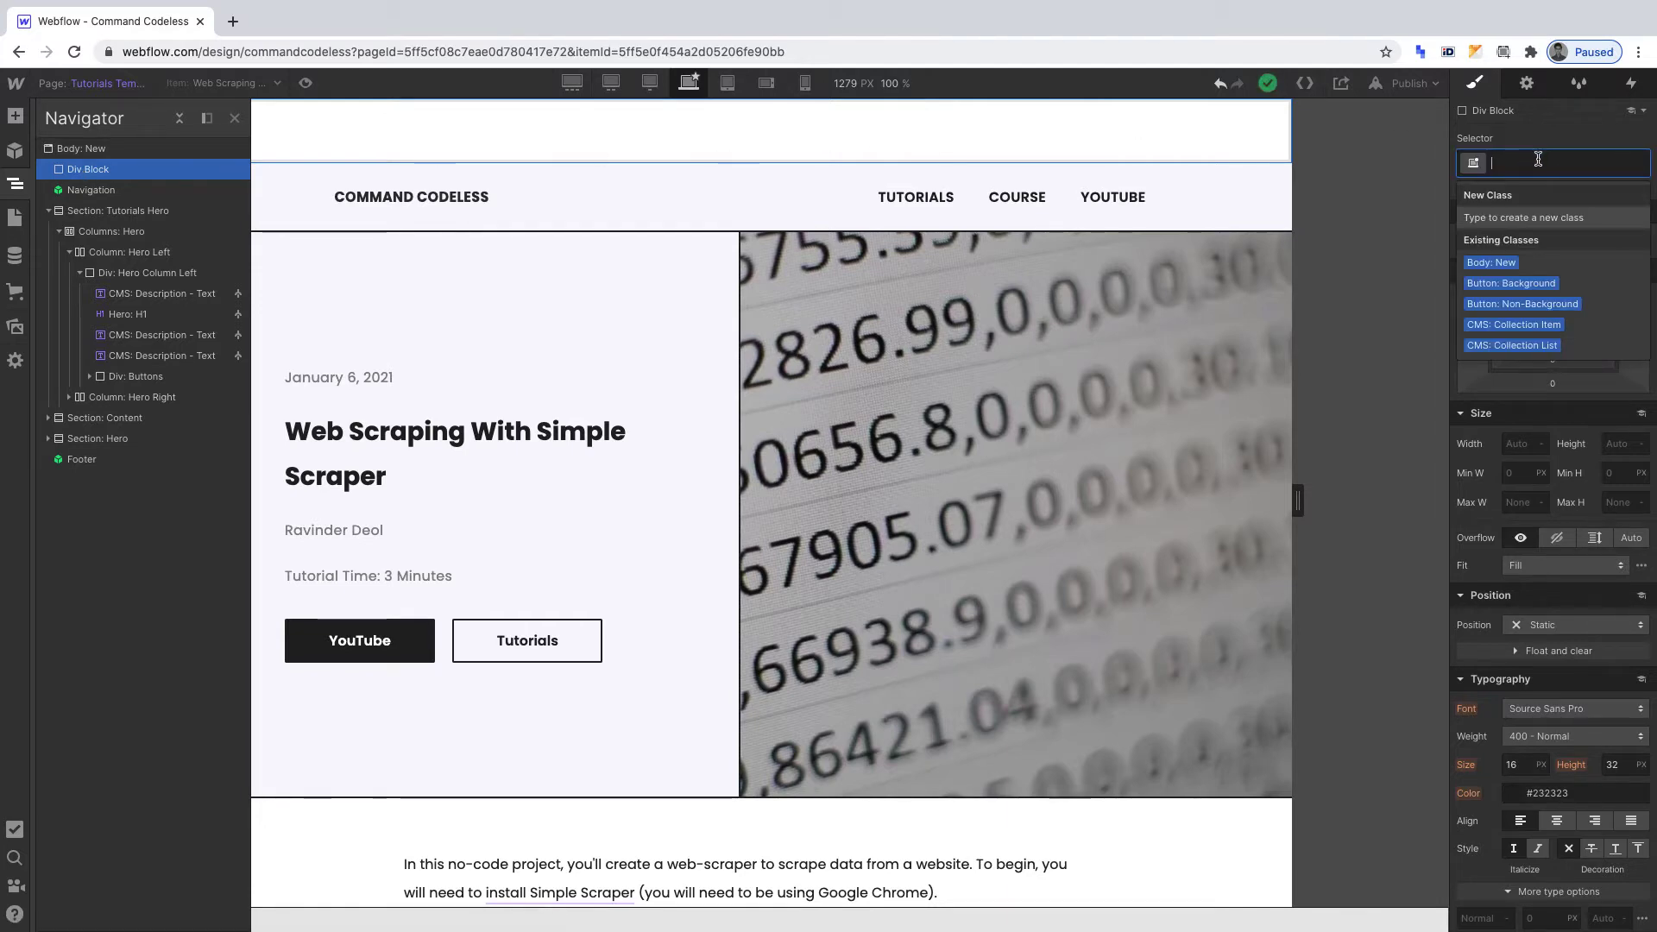
type("DIV:")
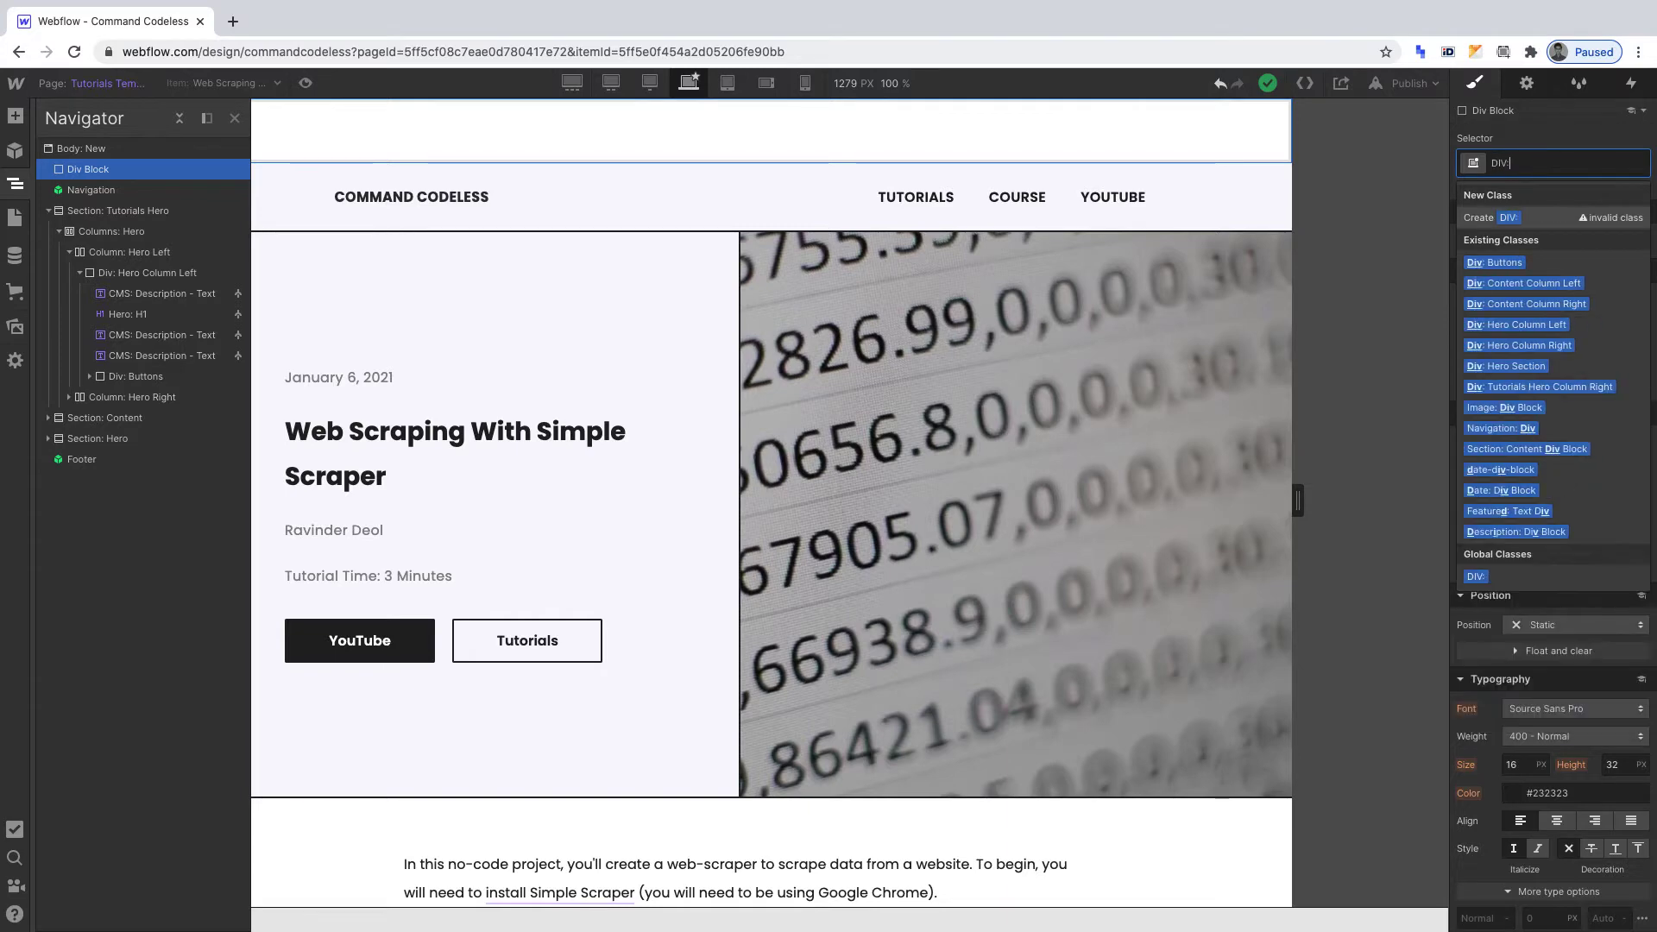
type(" PROGRESS")
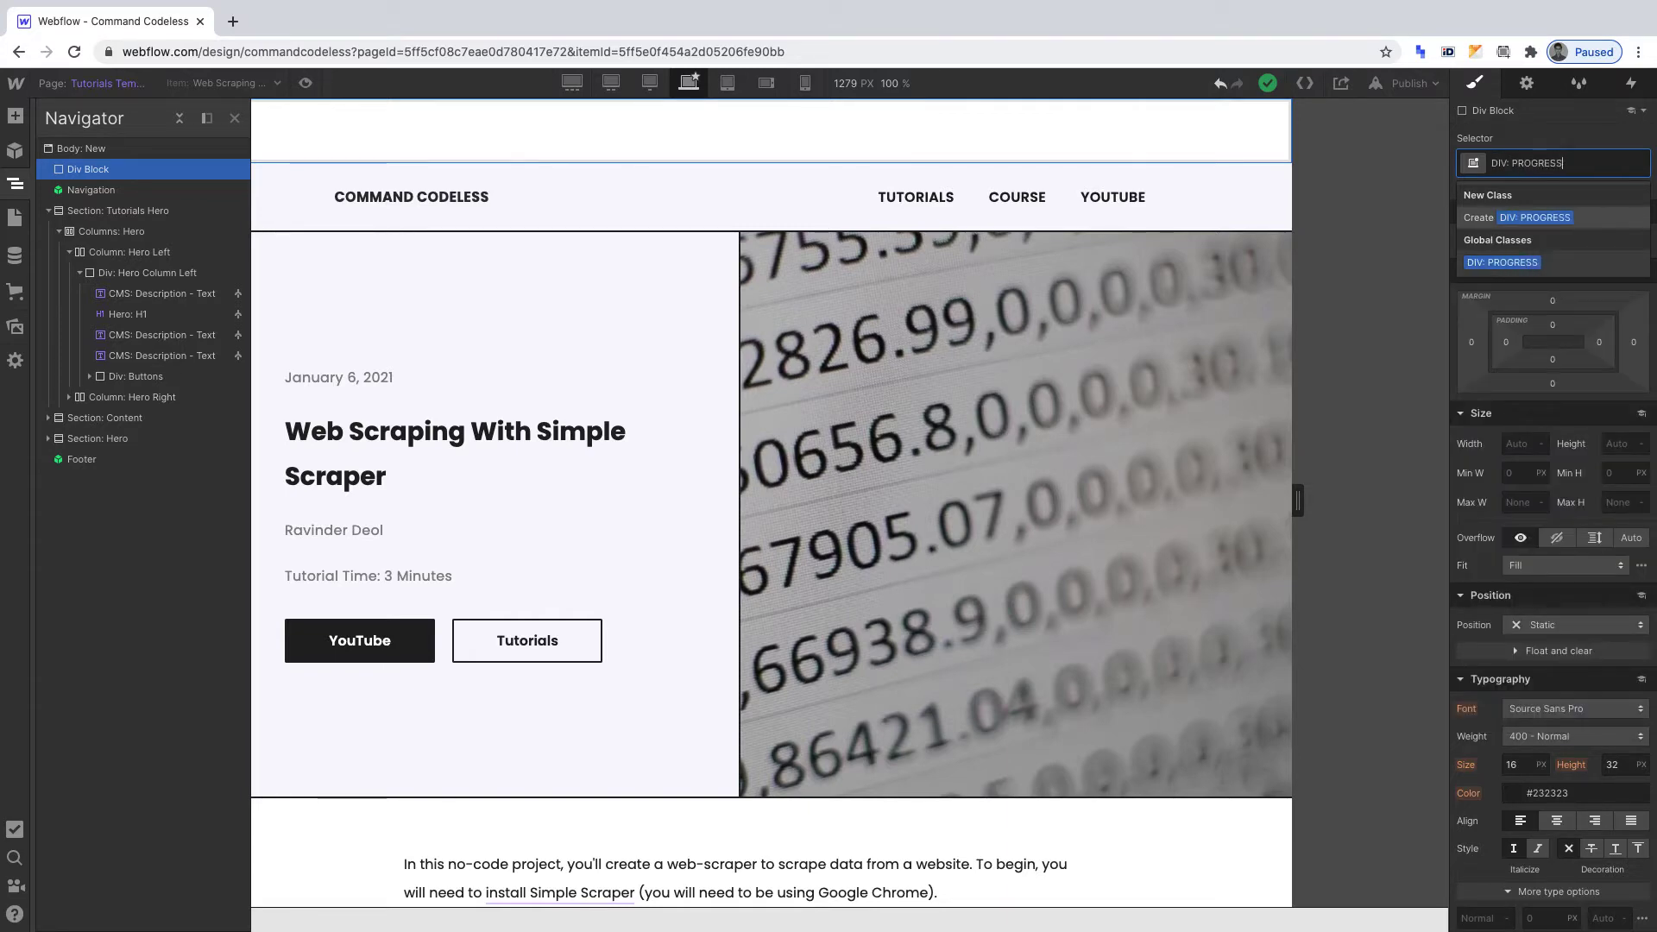
key("Return")
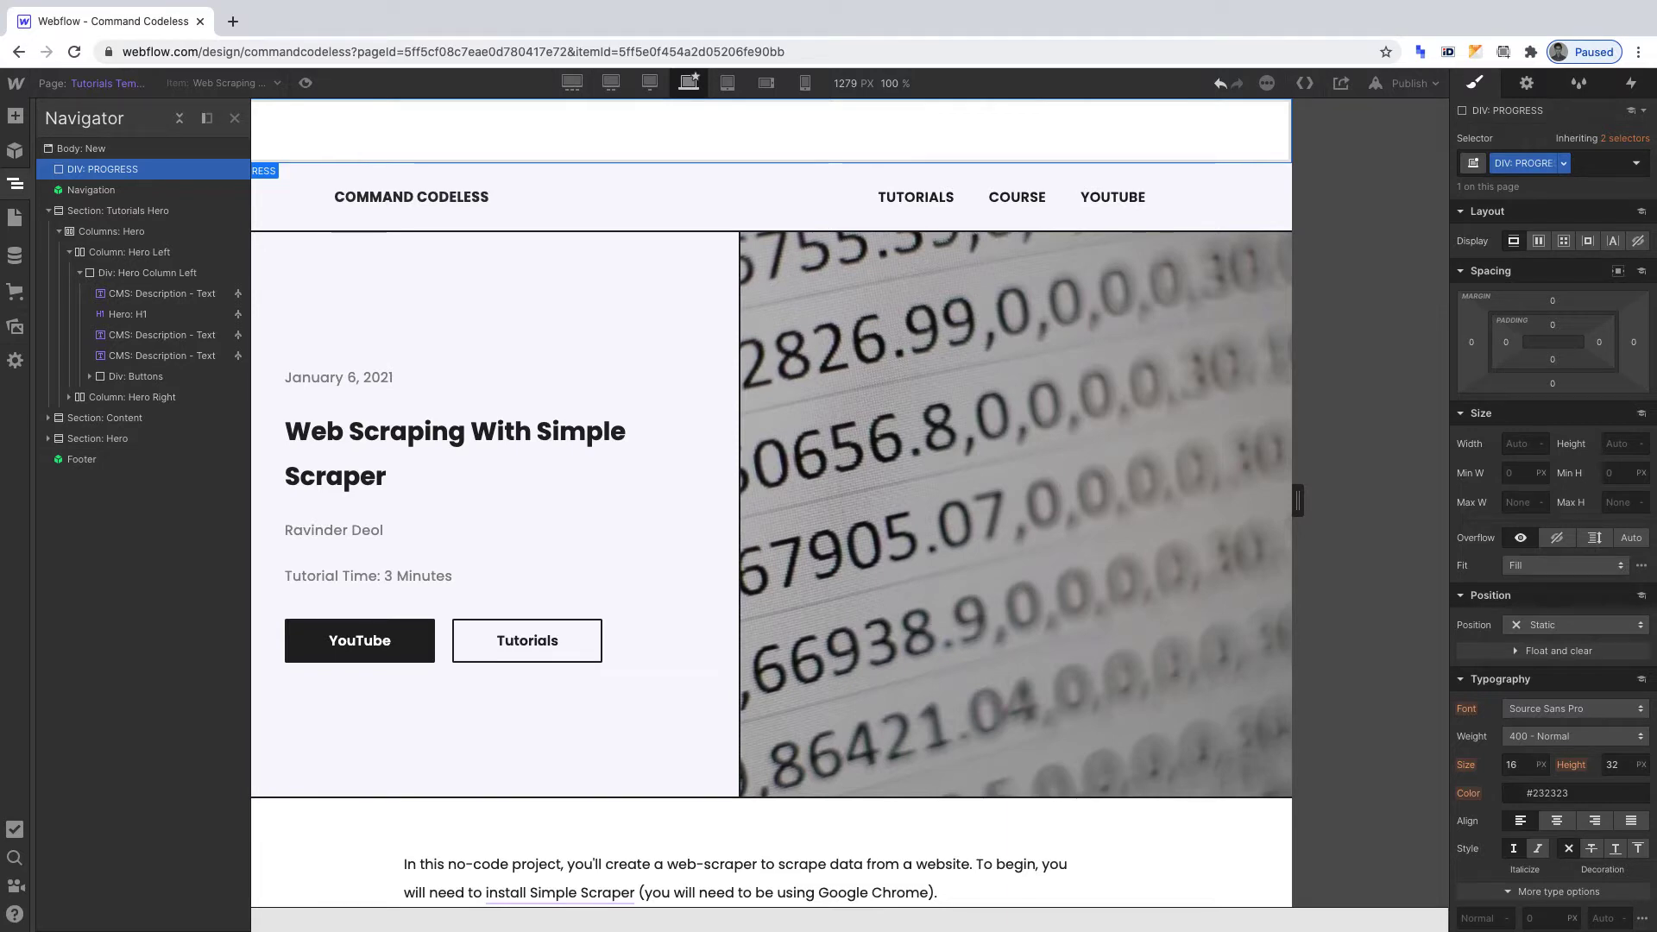
Set the background color of the DIV: PROGRESS block to #DAD4ED
scroll(1520, 475, "down", 5)
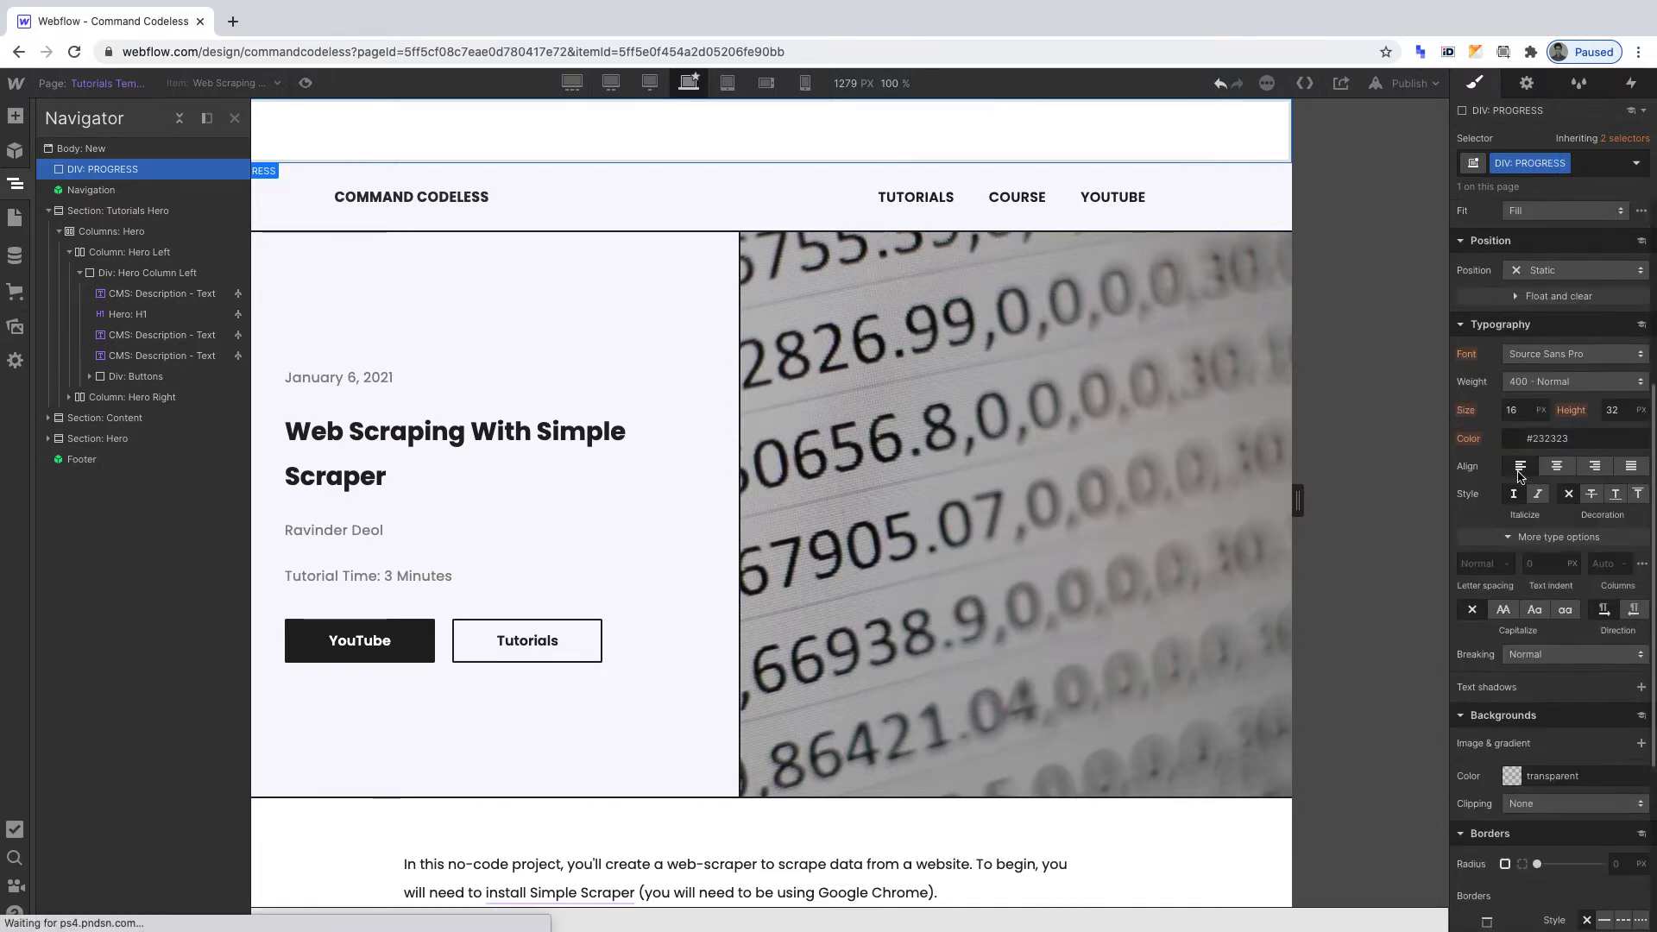
scroll(1540, 505, "down", 3)
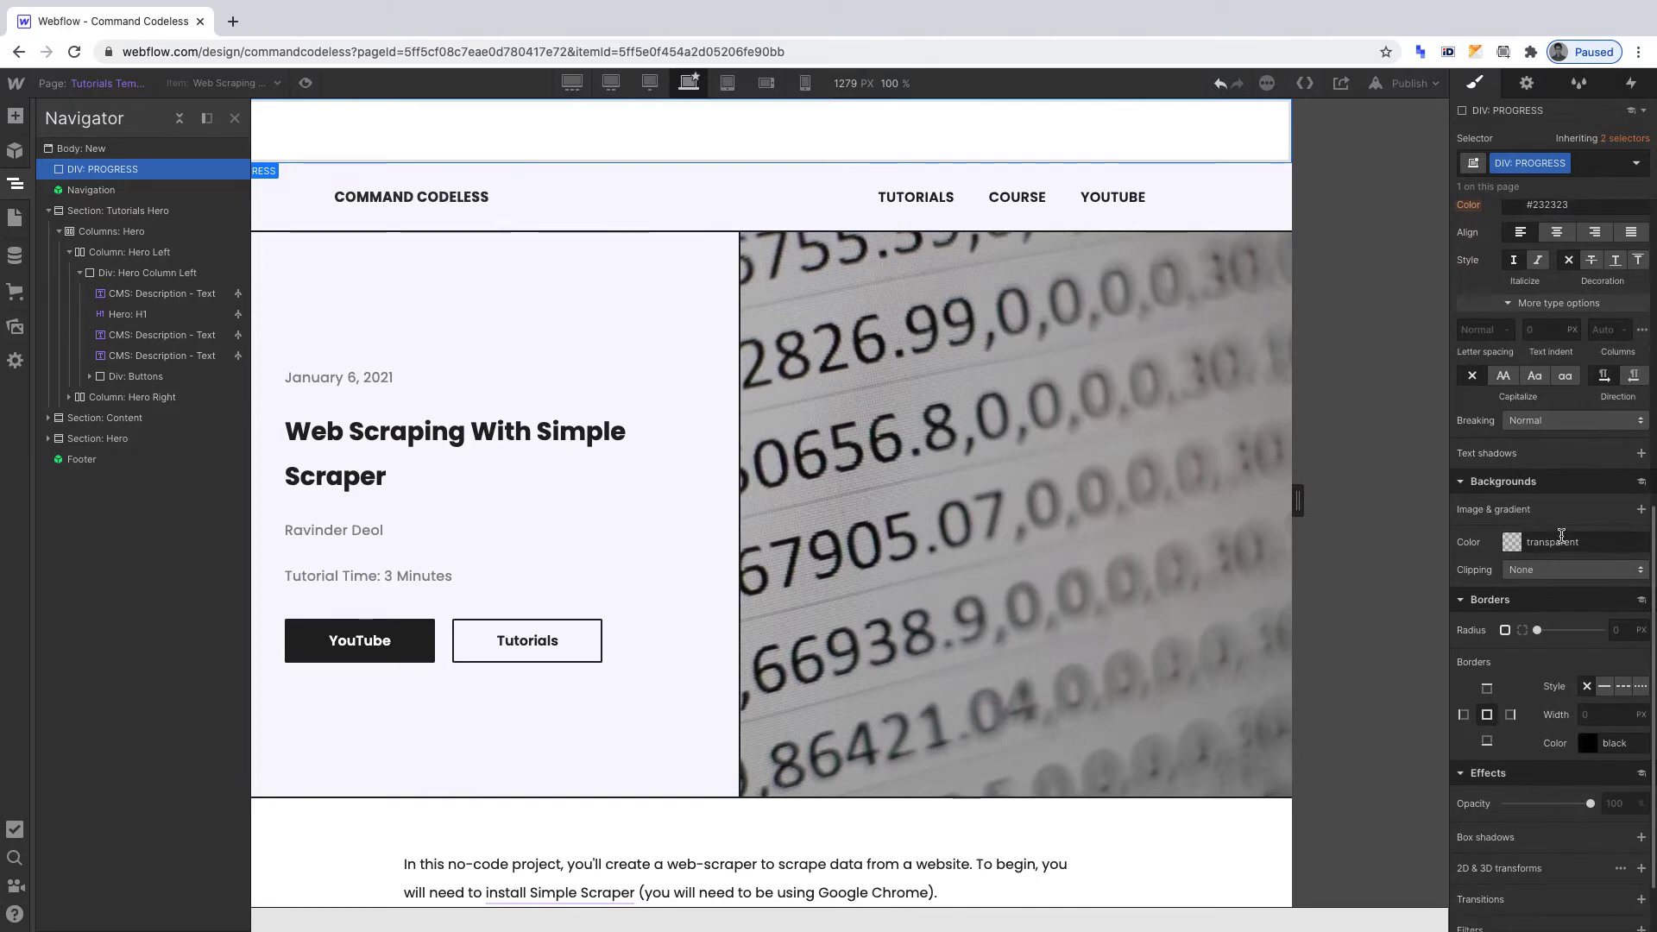
left_click(1563, 539)
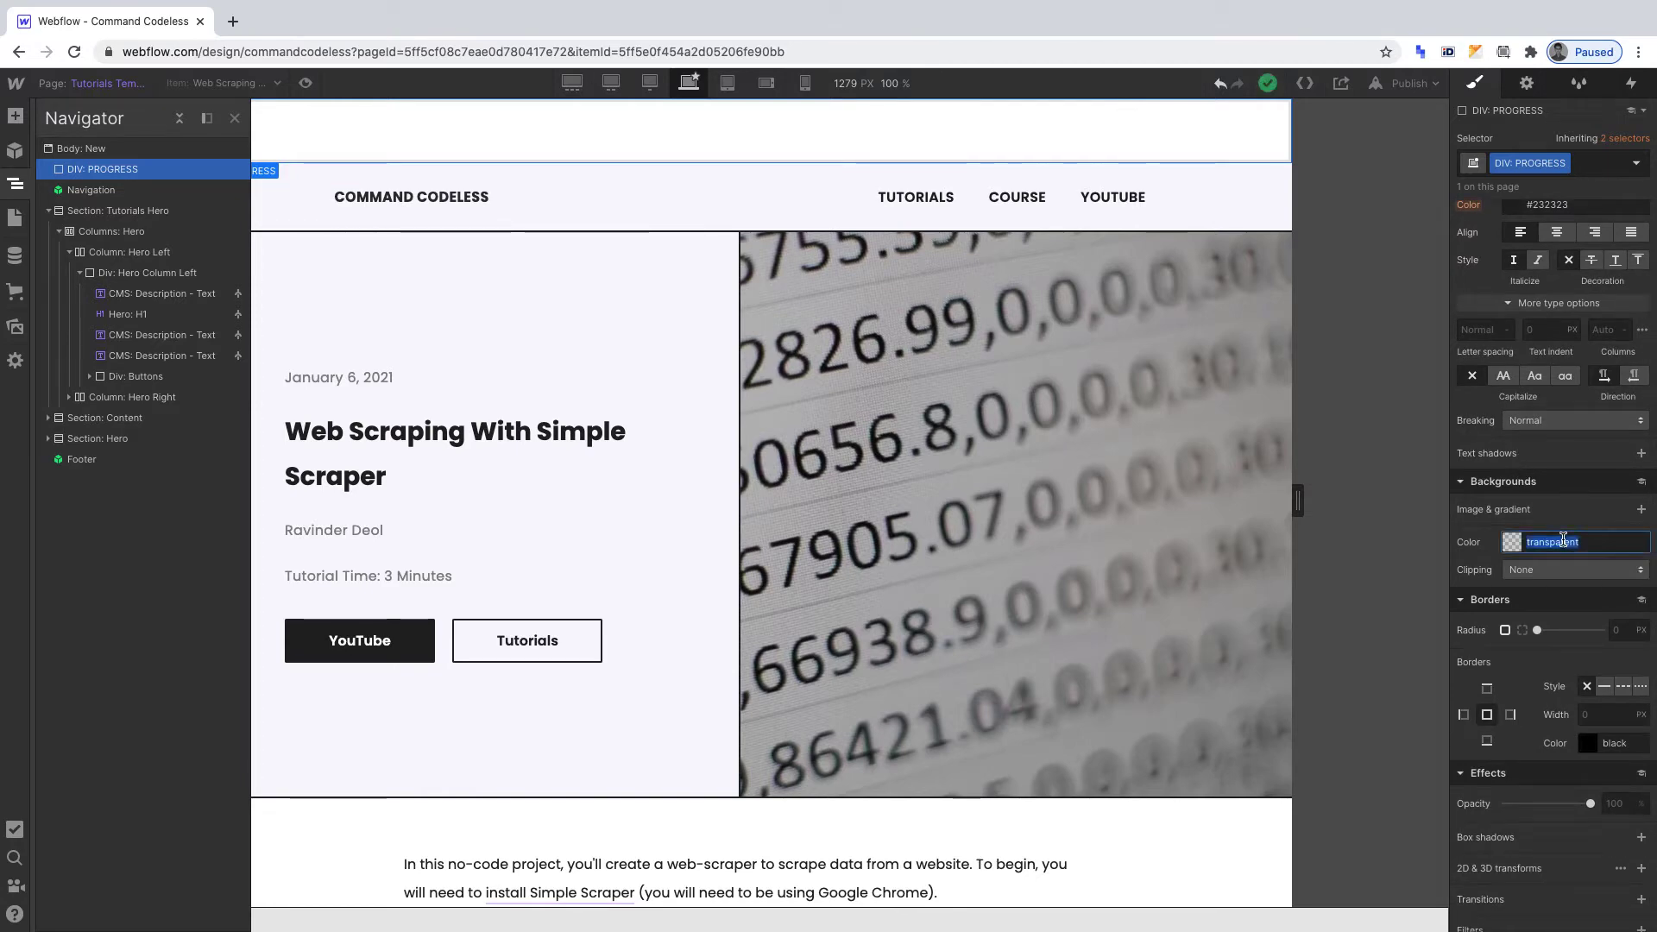
type("DAD4ED")
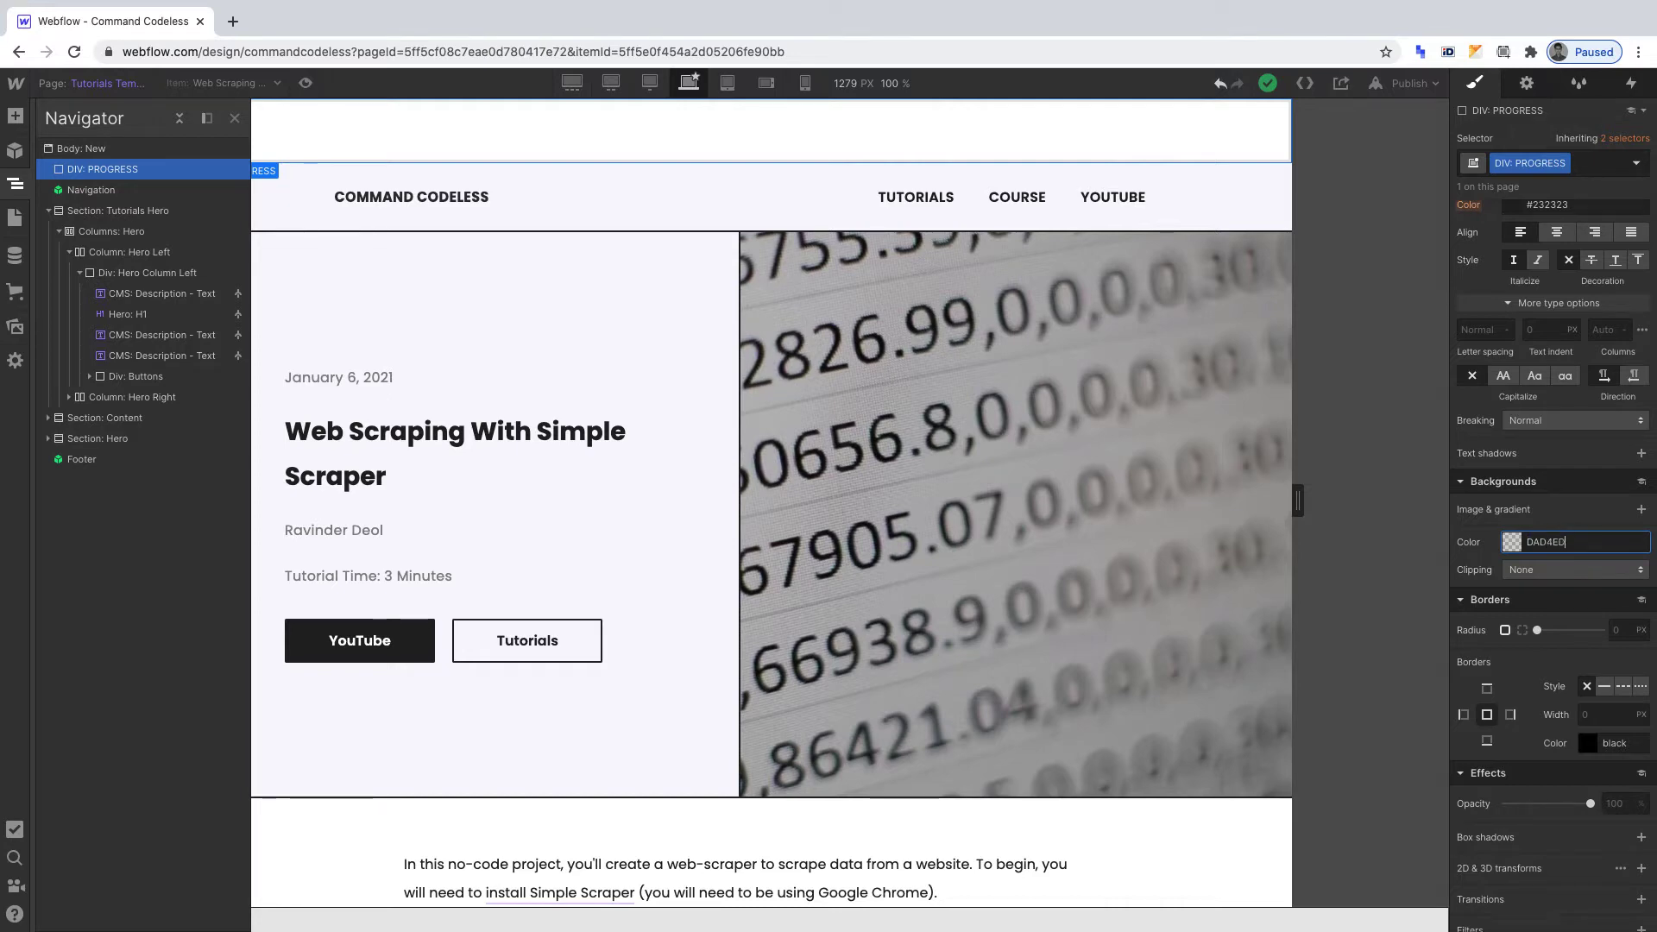
key("Return")
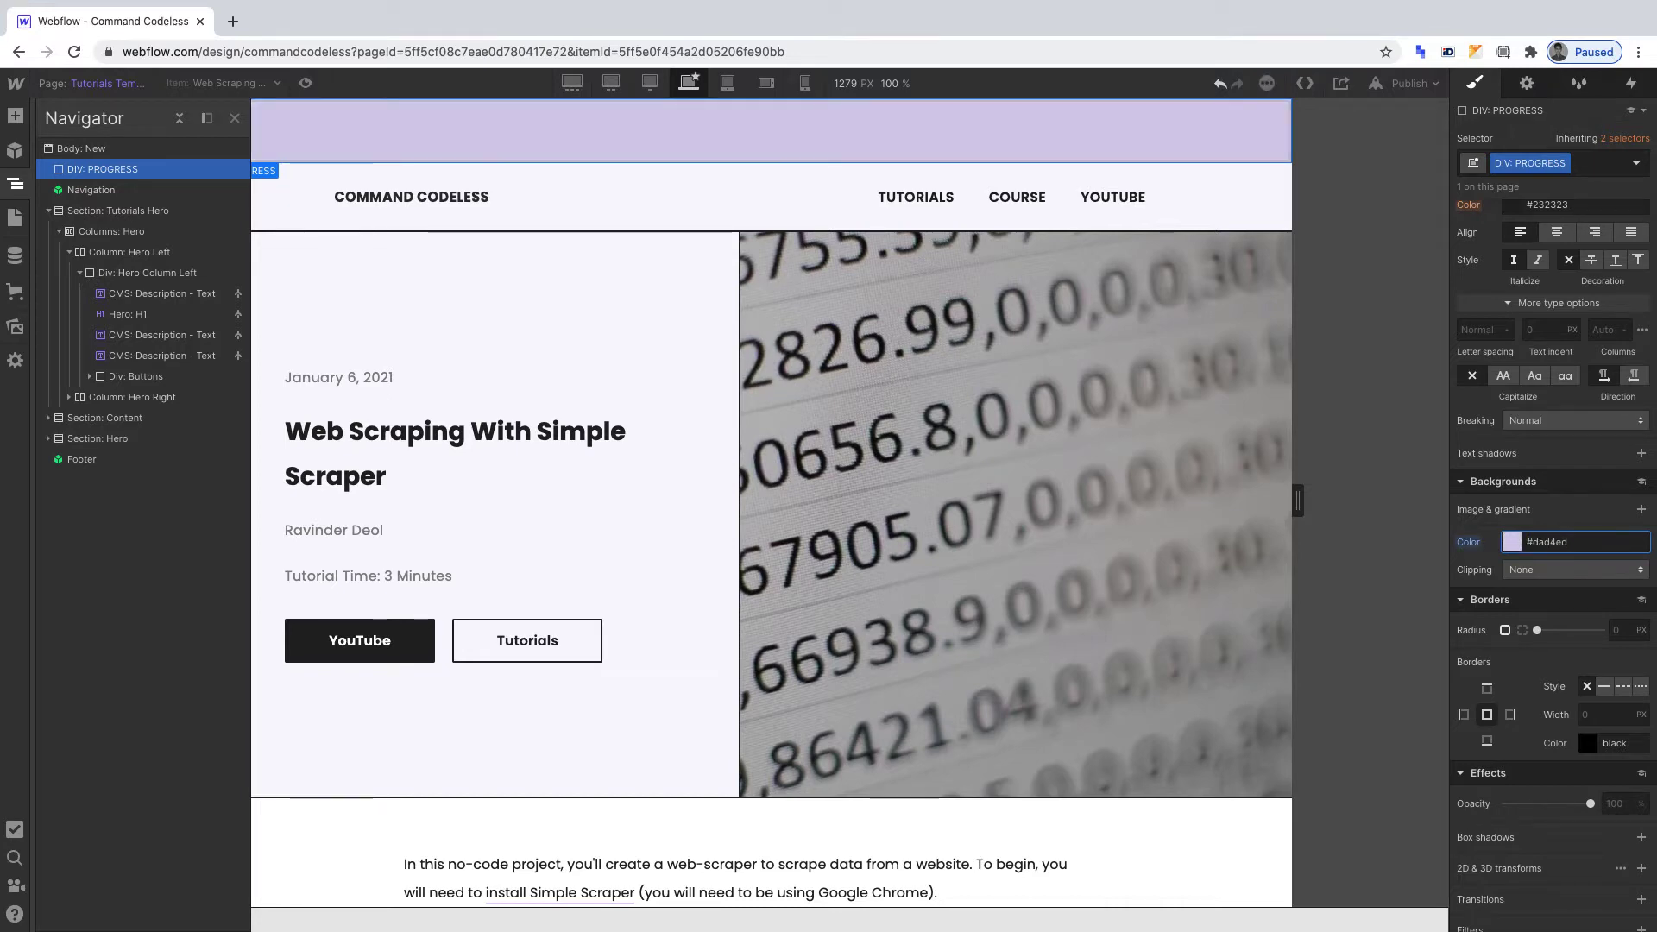
Size the DIV: PROGRESS block to 100% width and 10 px height
scroll(1553, 565, "up", 3)
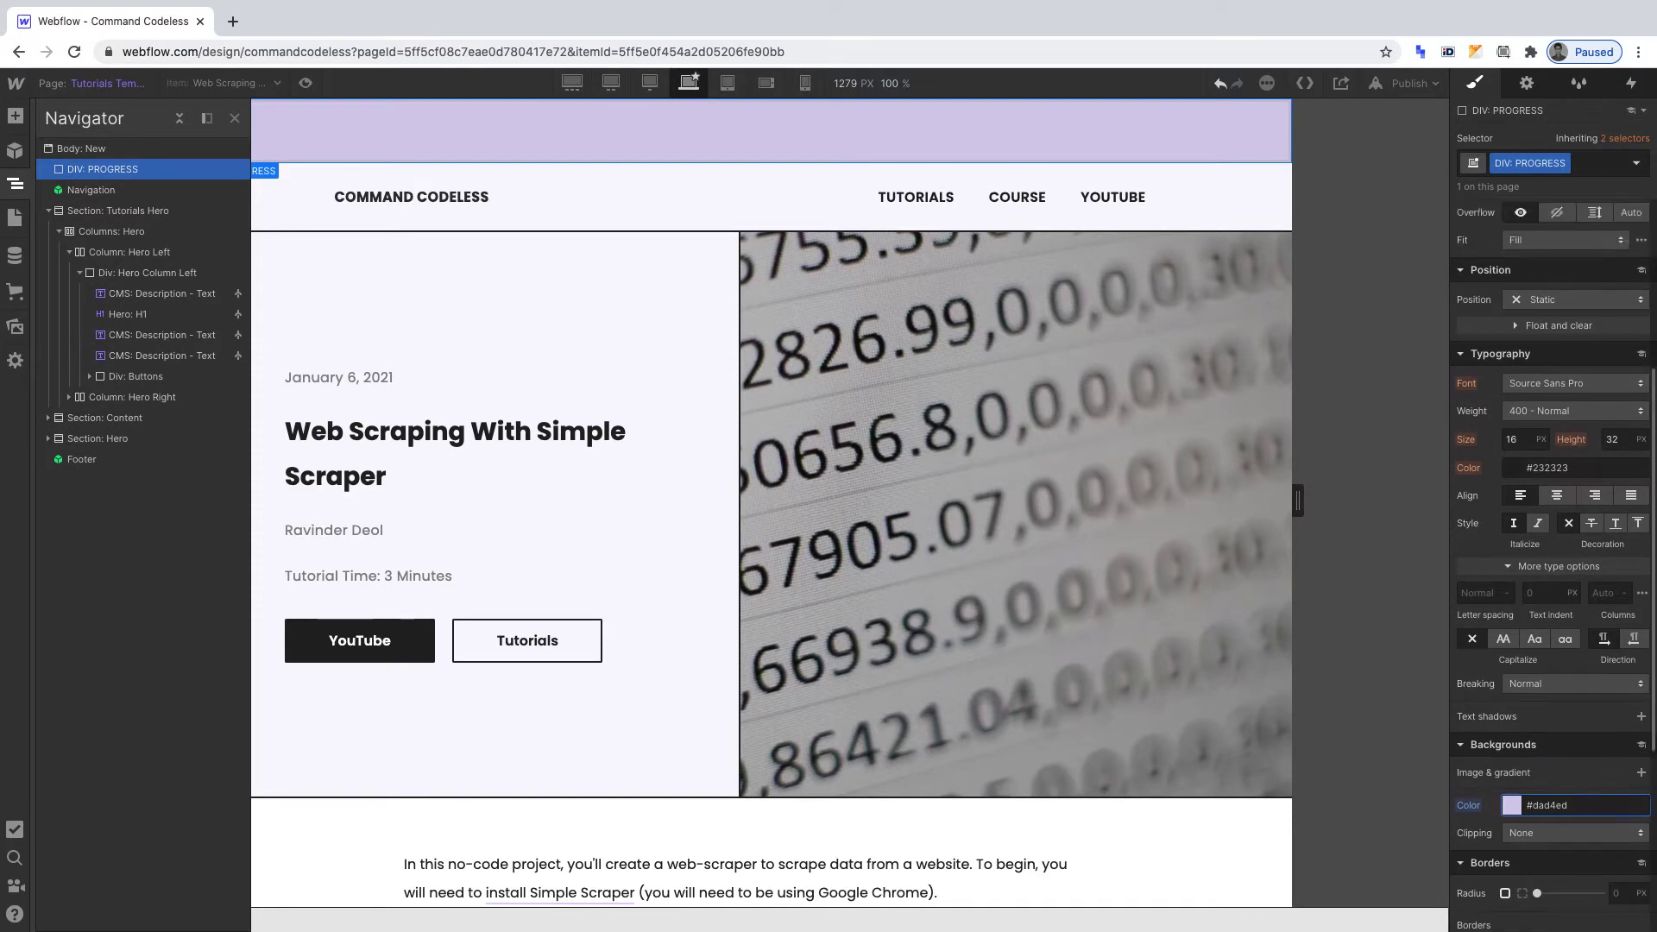
scroll(1524, 347, "up", 3)
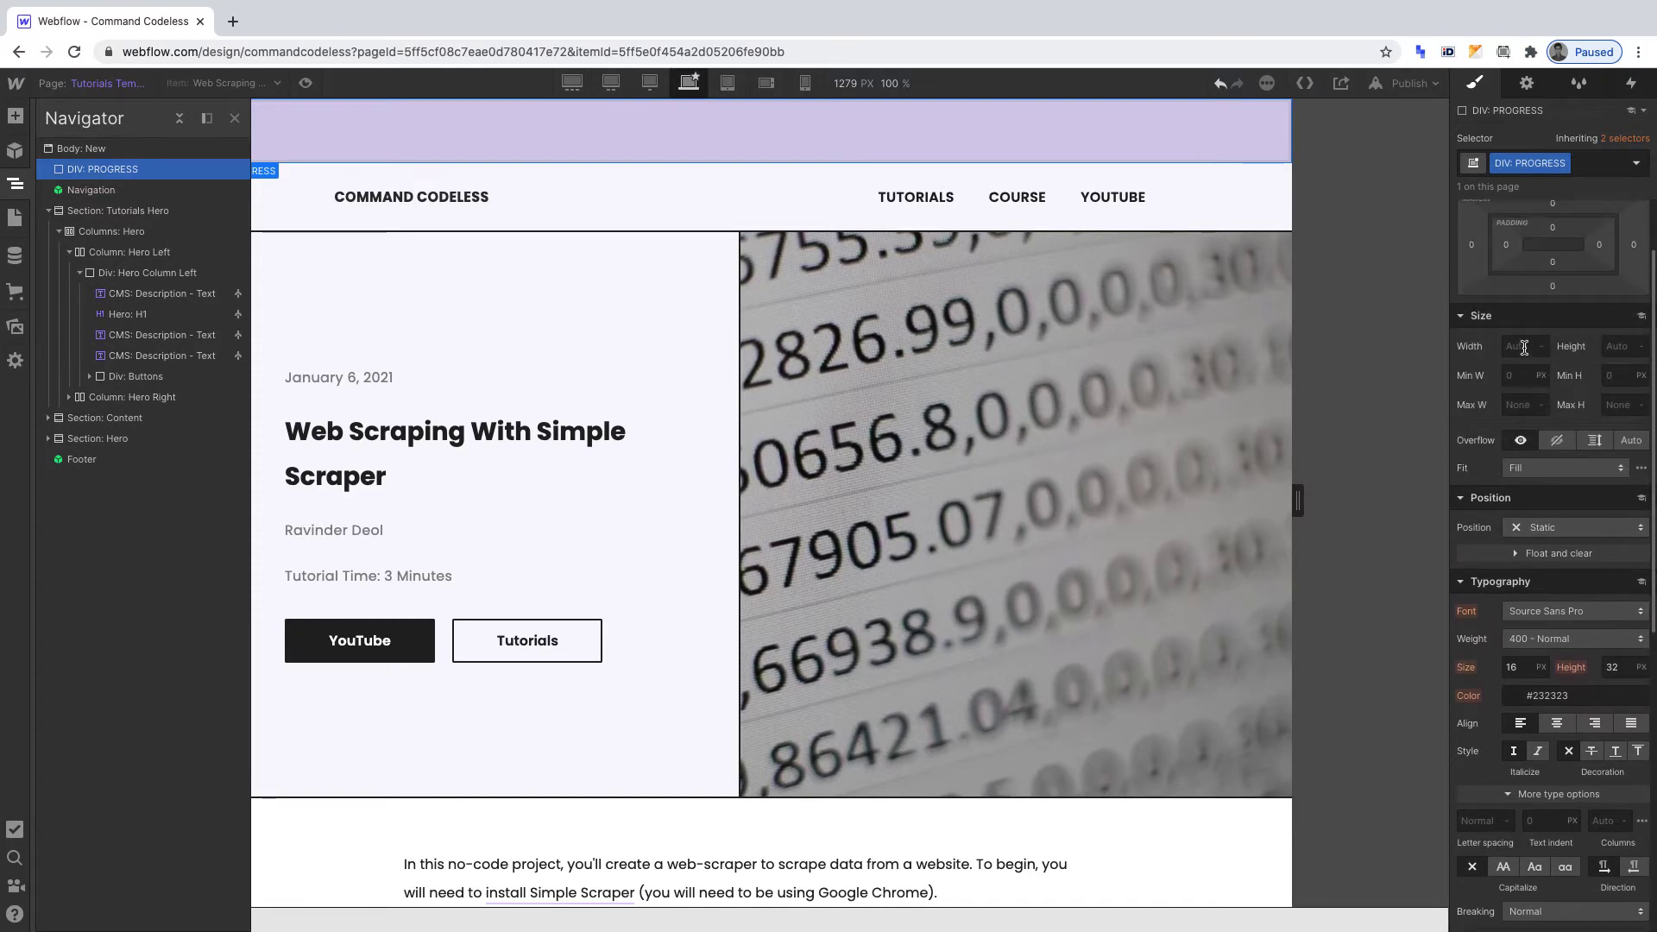
left_click(1524, 347)
type("100%")
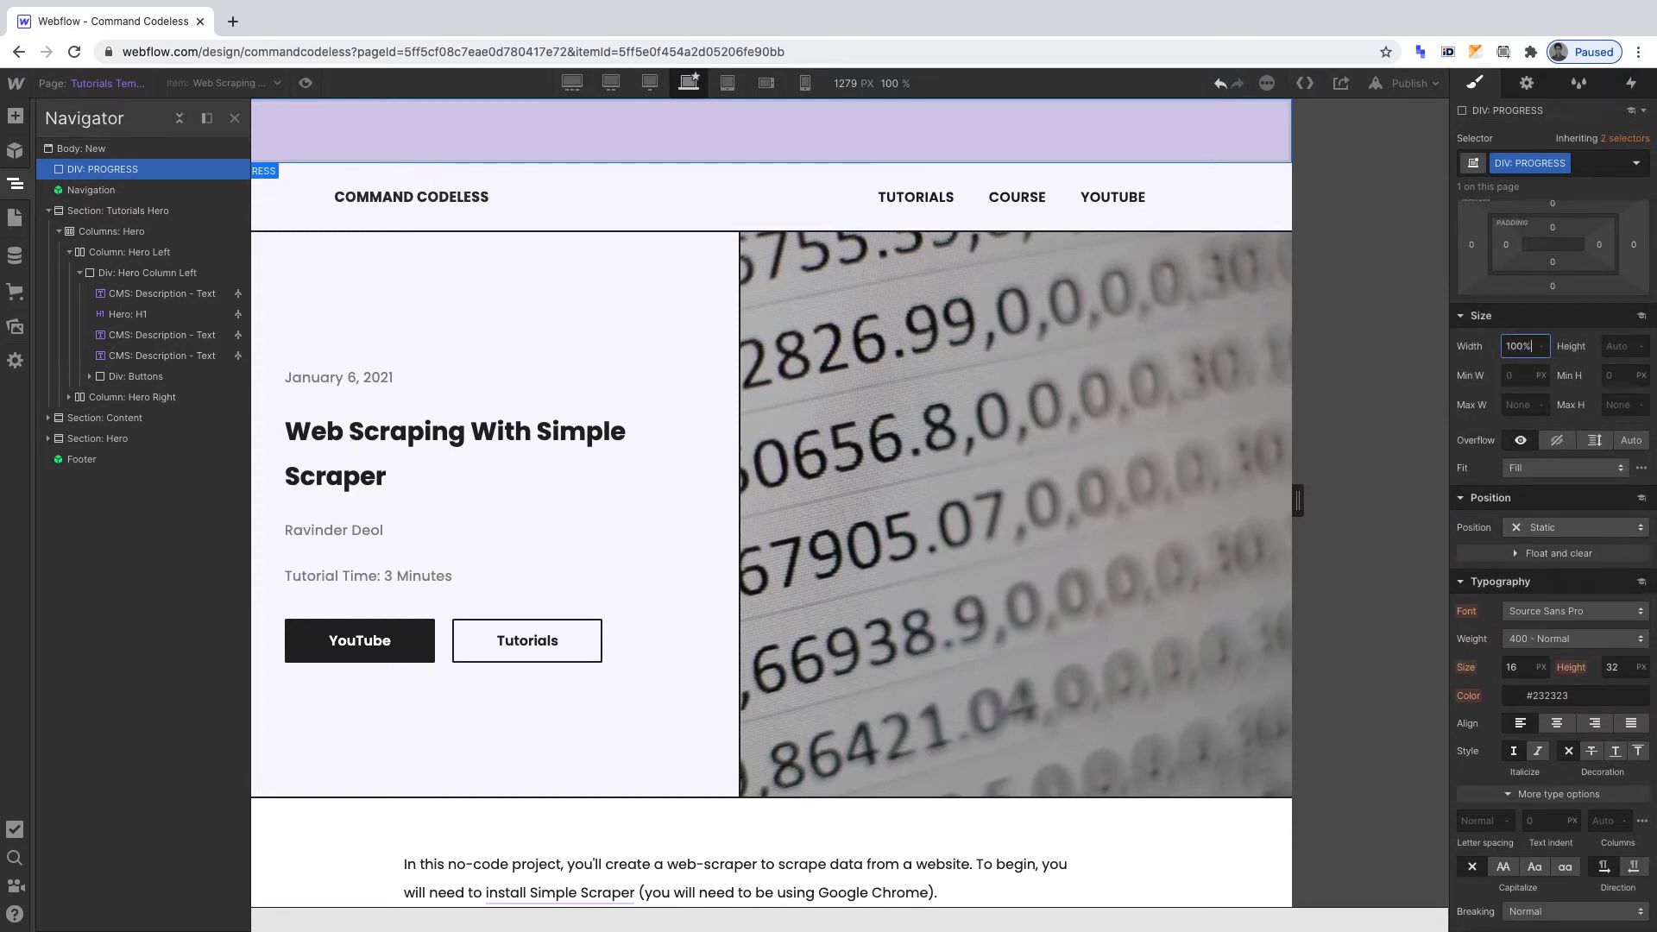
key("Return")
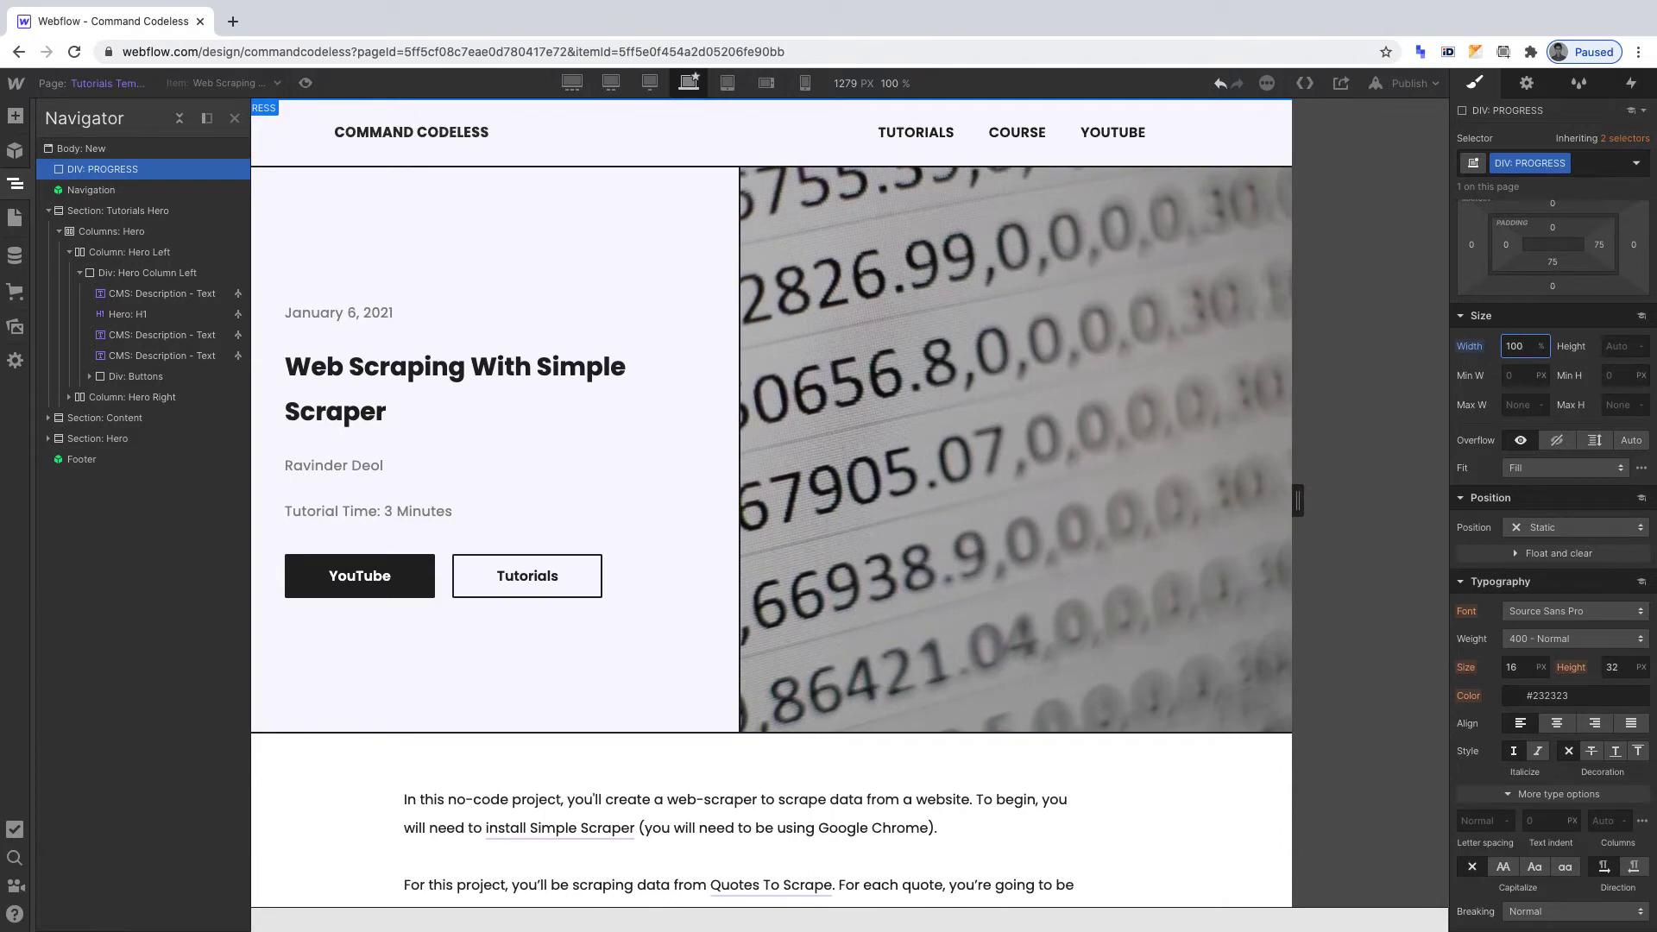
left_click(1605, 348)
type("10PX")
key("Return")
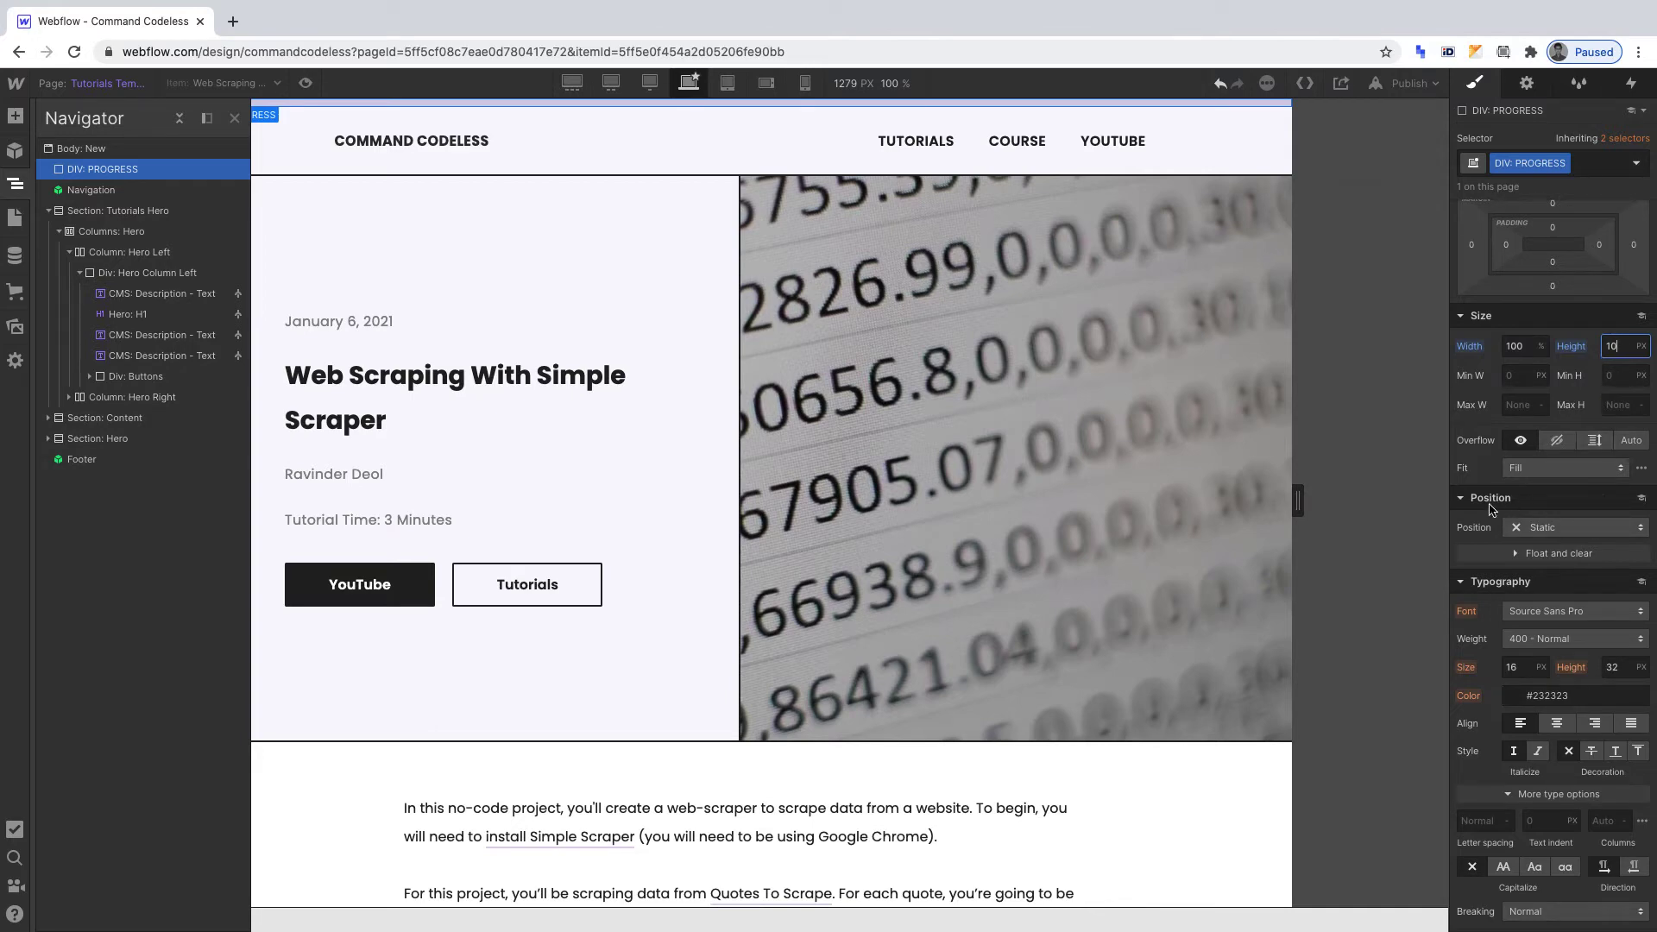
Set the DIV: PROGRESS block's position to Fixed, anchored at the top left, with a z-index of 99999
left_click(1544, 529)
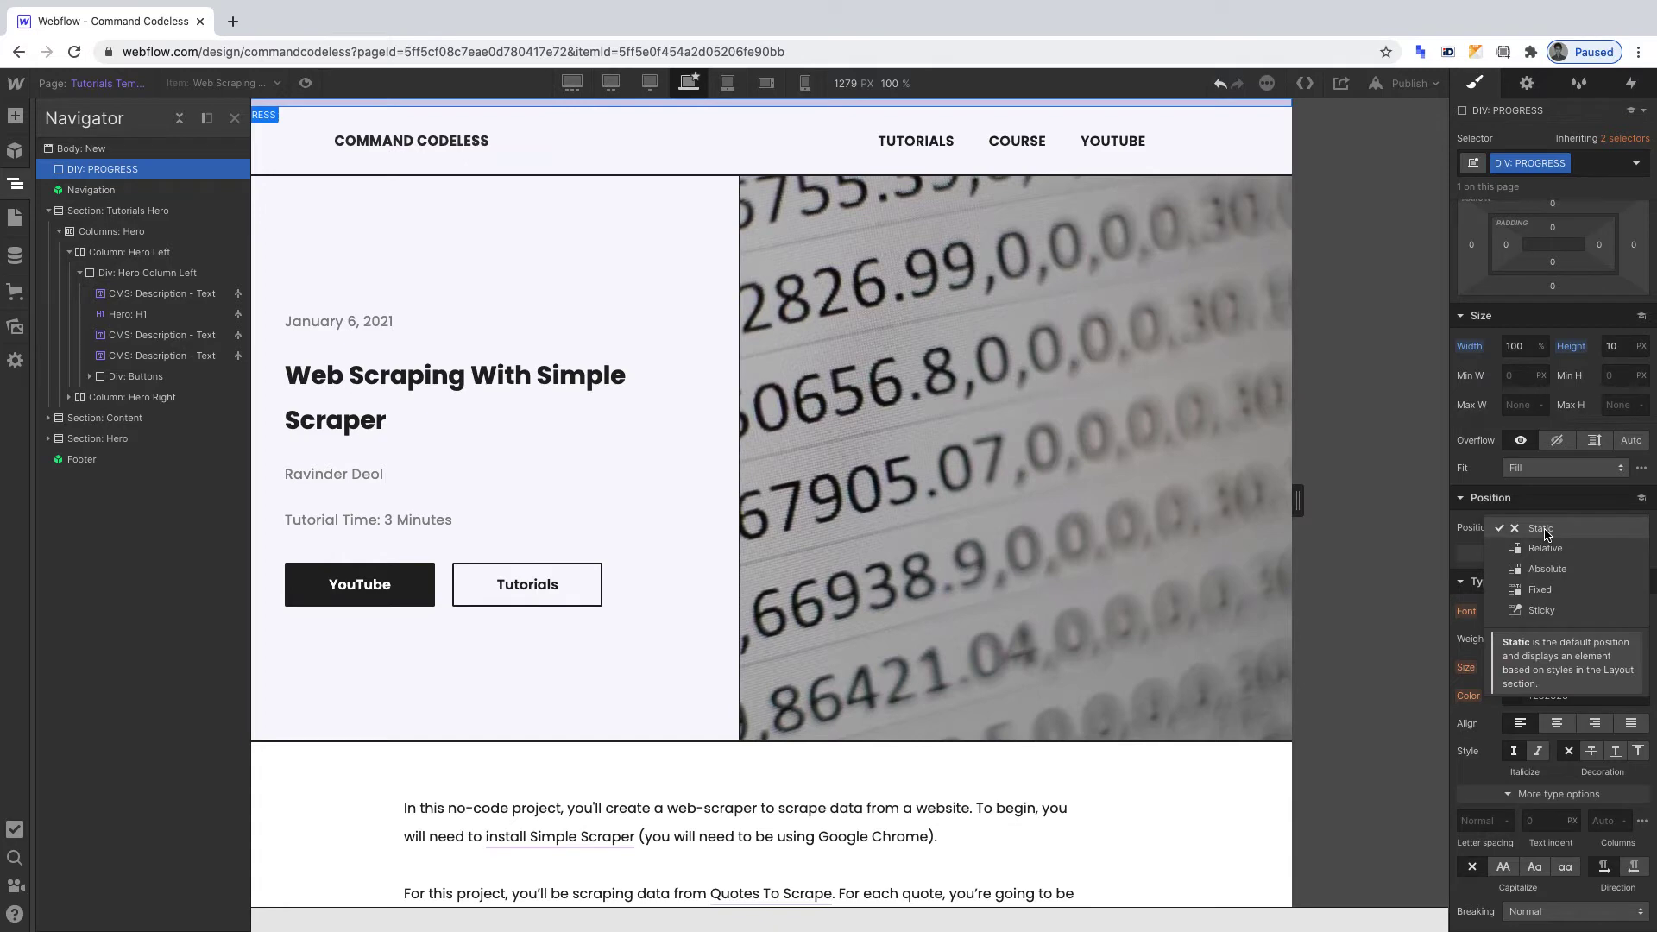
left_click(1543, 591)
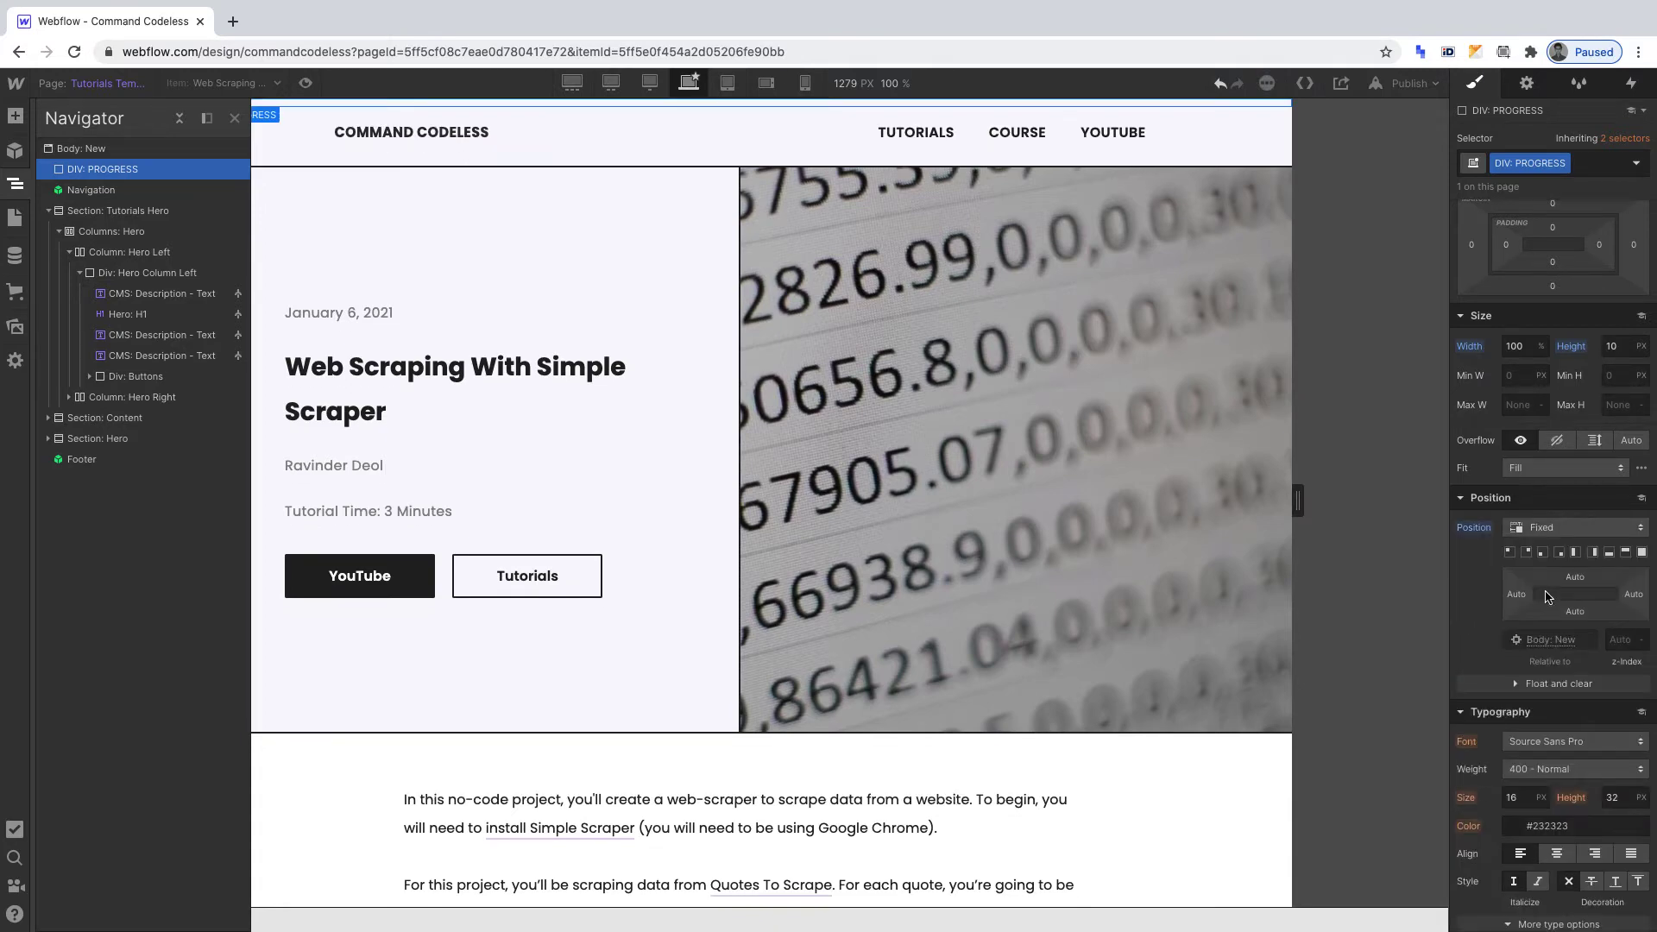
left_click(1509, 553)
left_click(1618, 639)
type("99999")
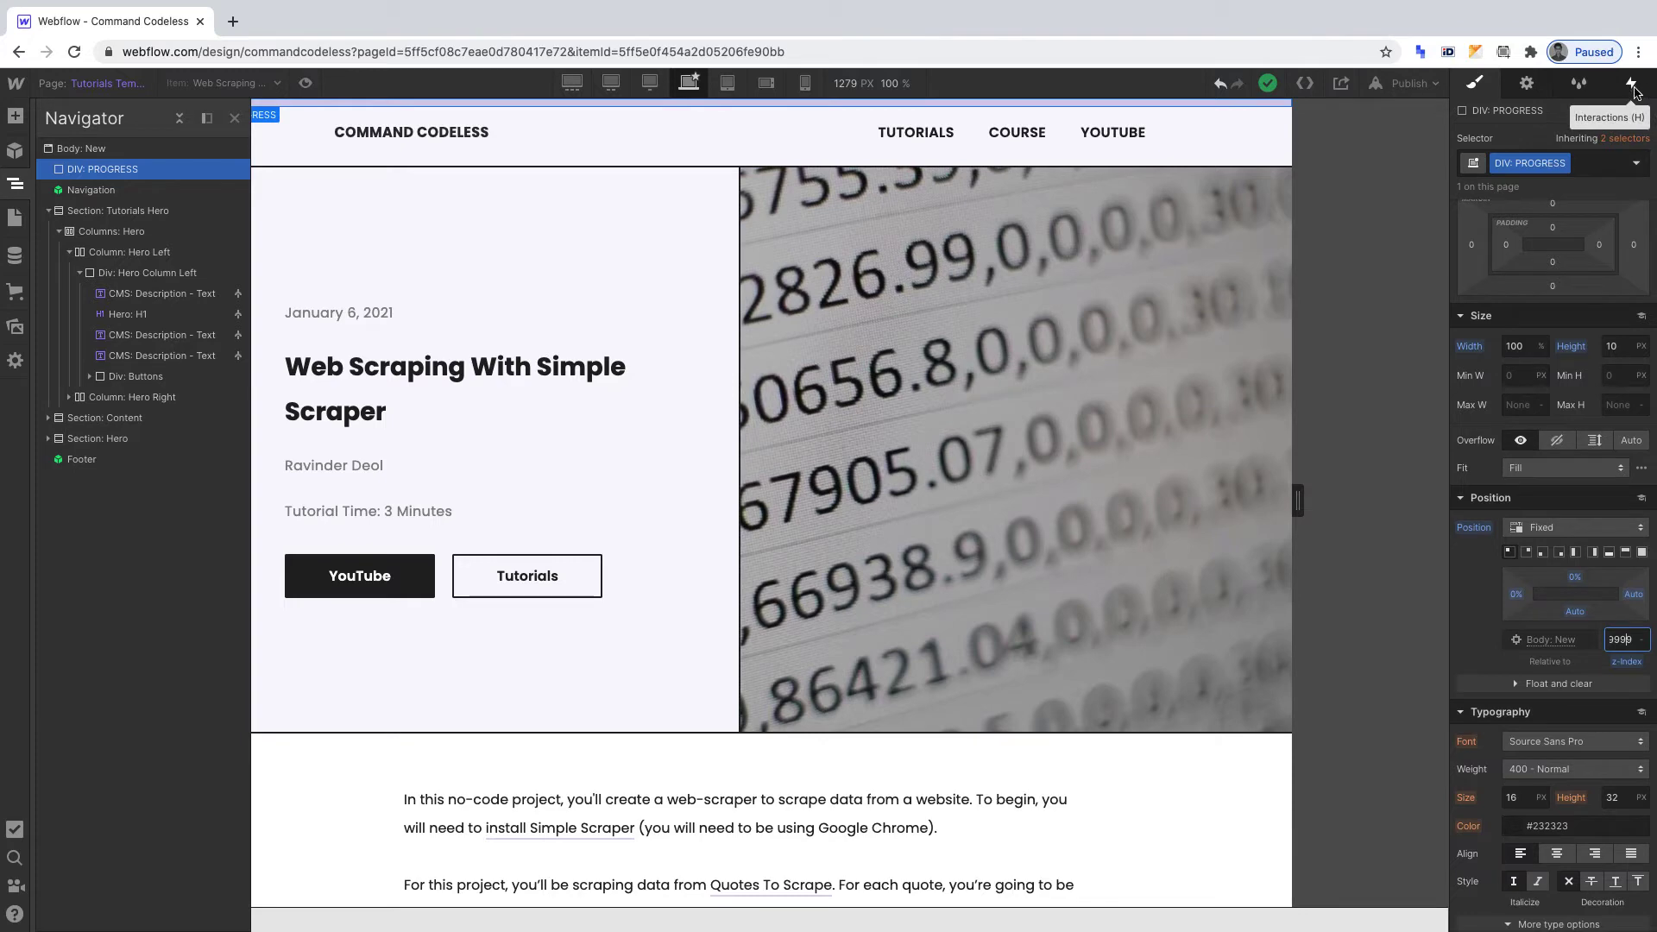
Add a "While page is scrolling" page trigger with the action "Play scroll animation"
left_click(1633, 87)
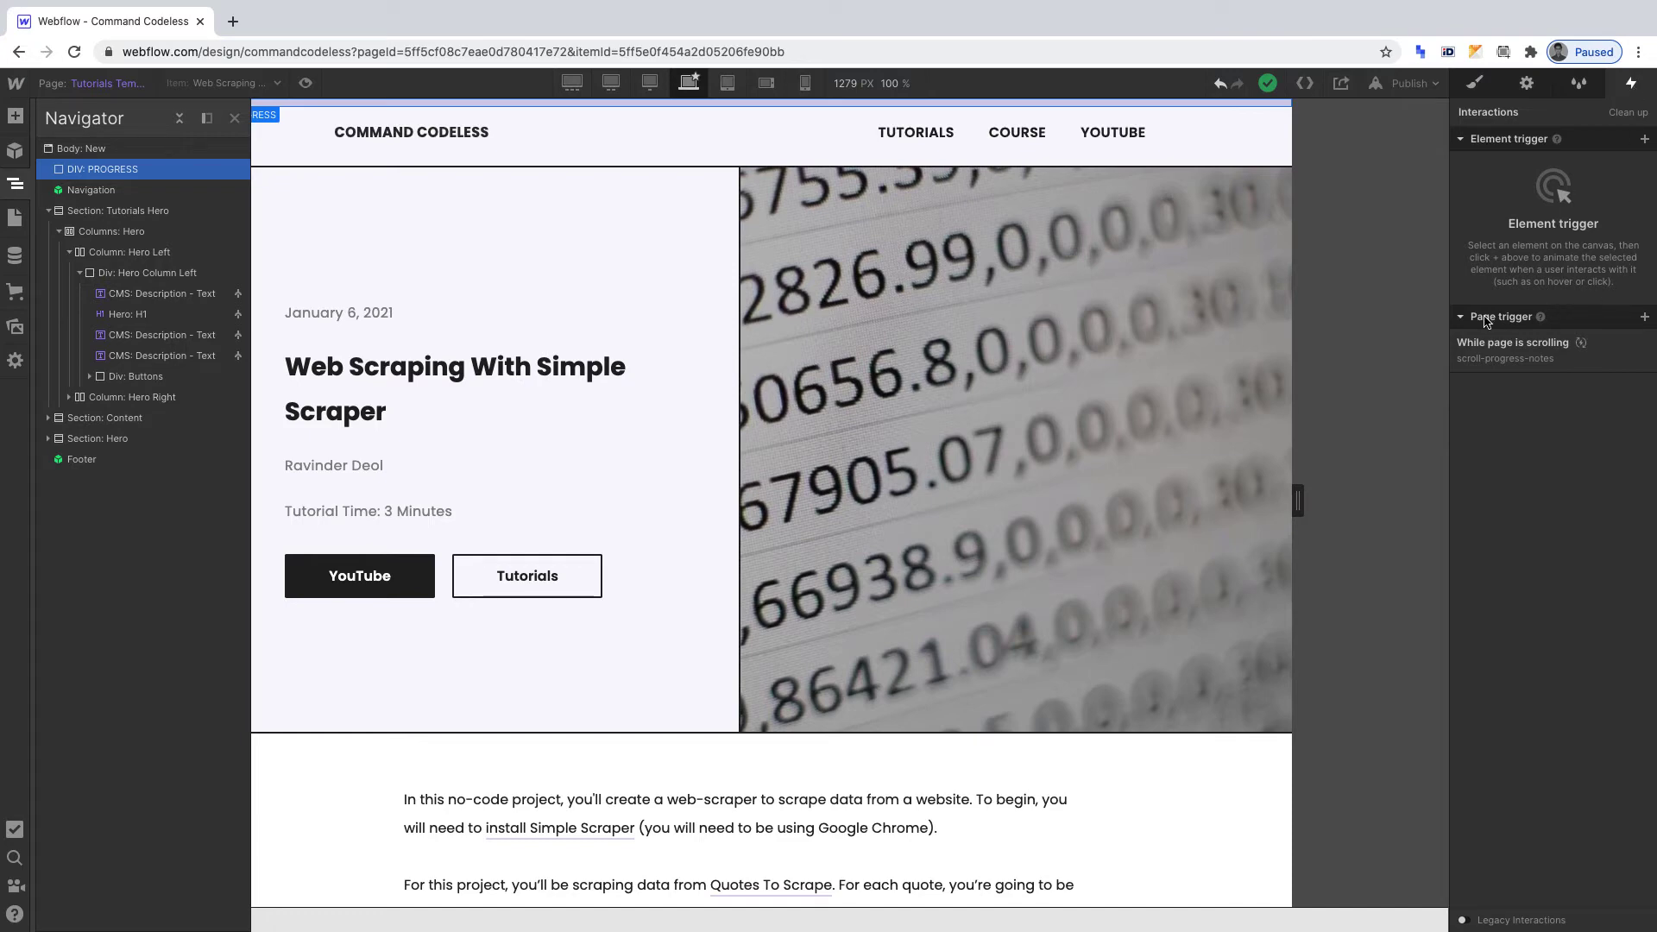
left_click(1644, 318)
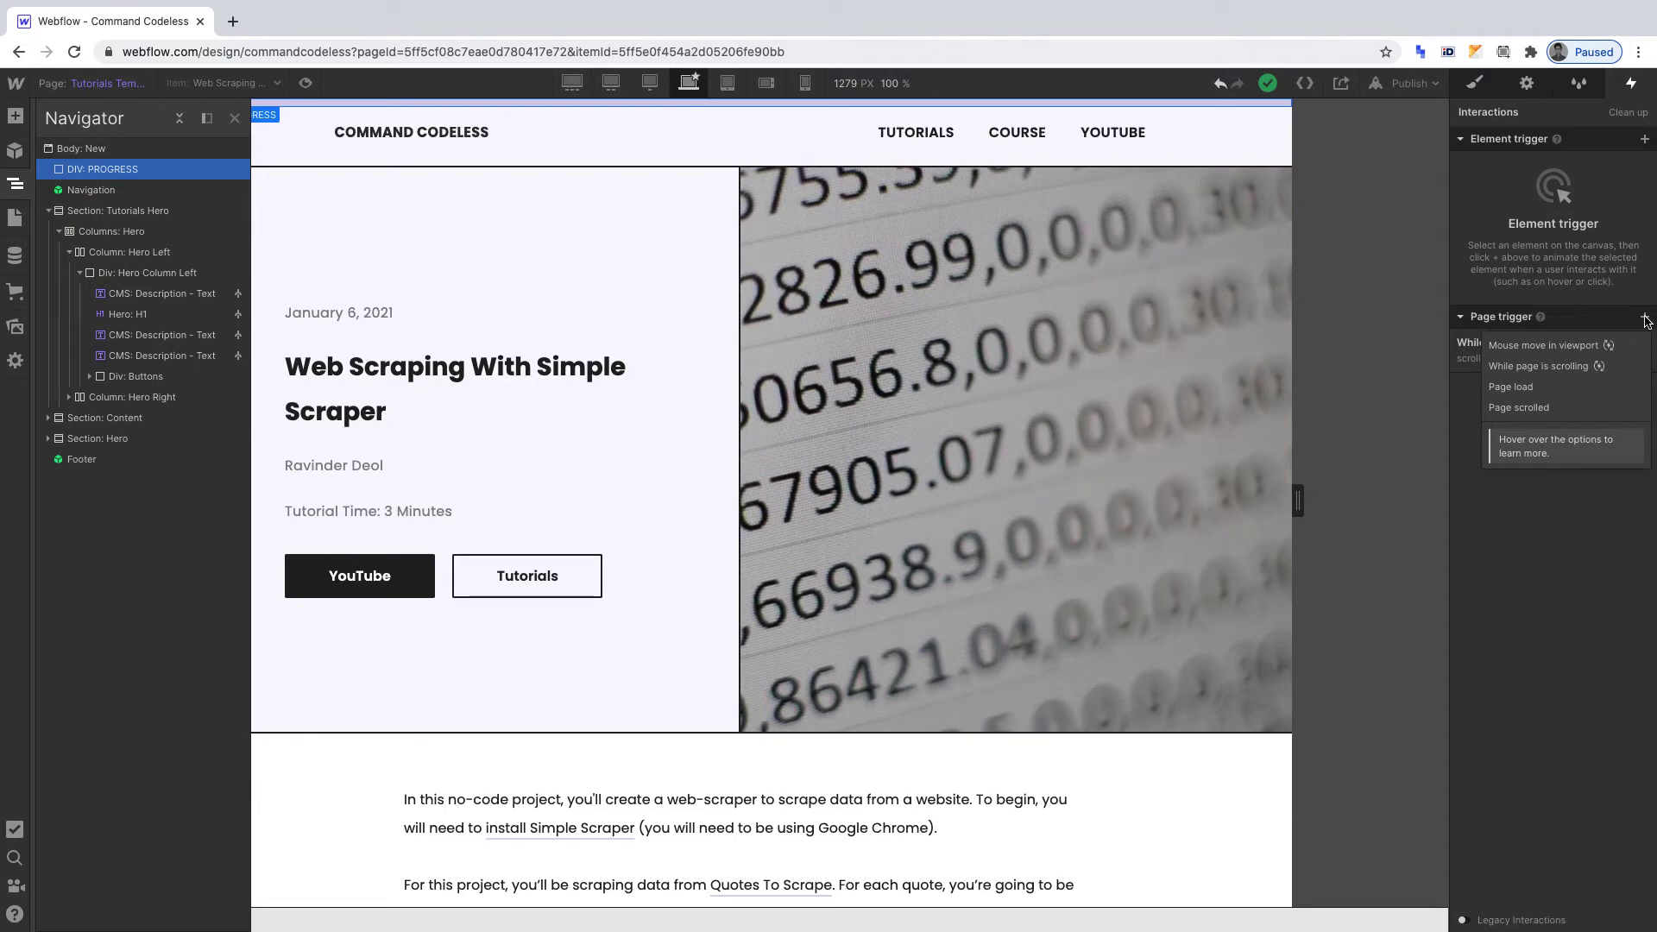
left_click(1564, 368)
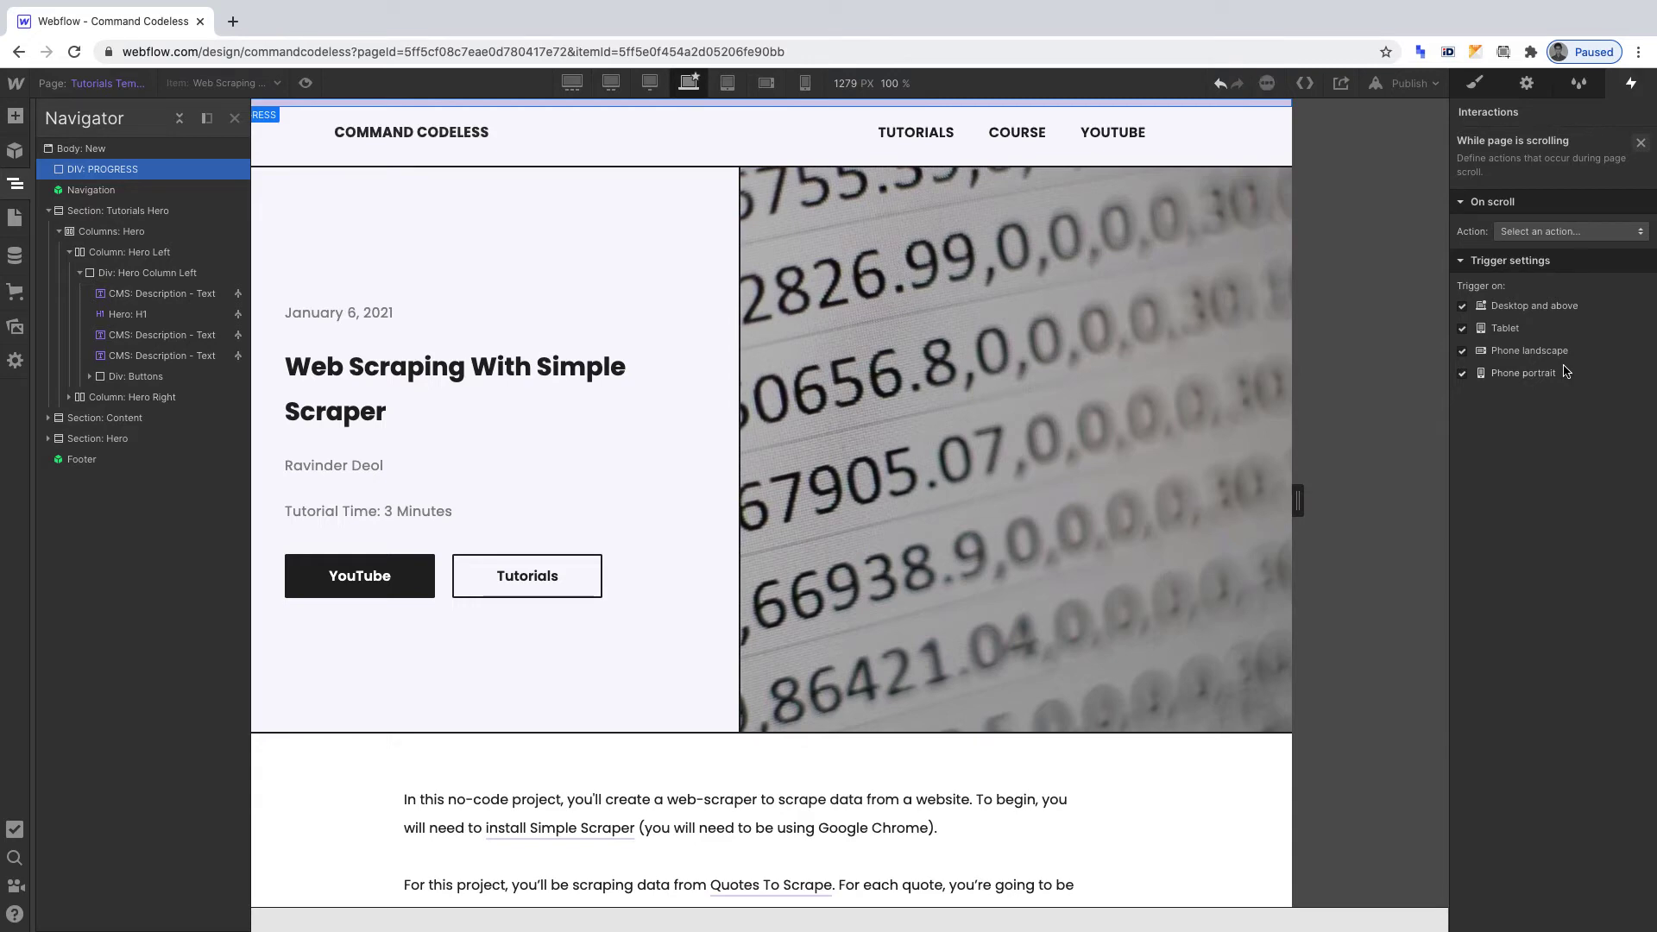
left_click(1574, 233)
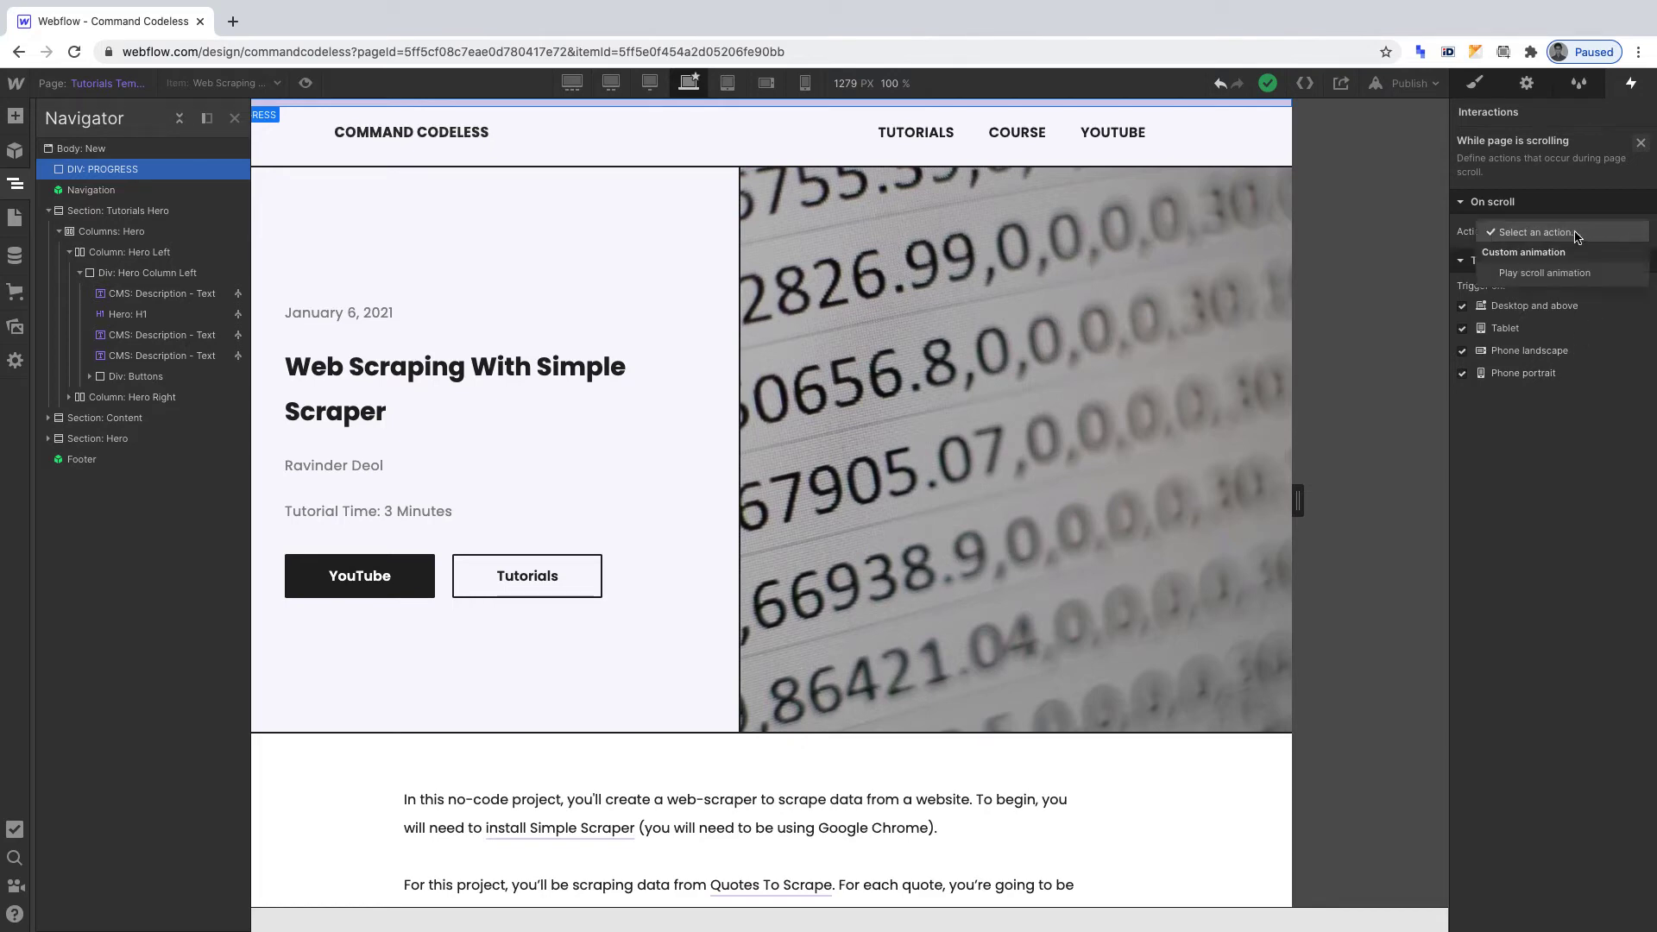
left_click(1561, 273)
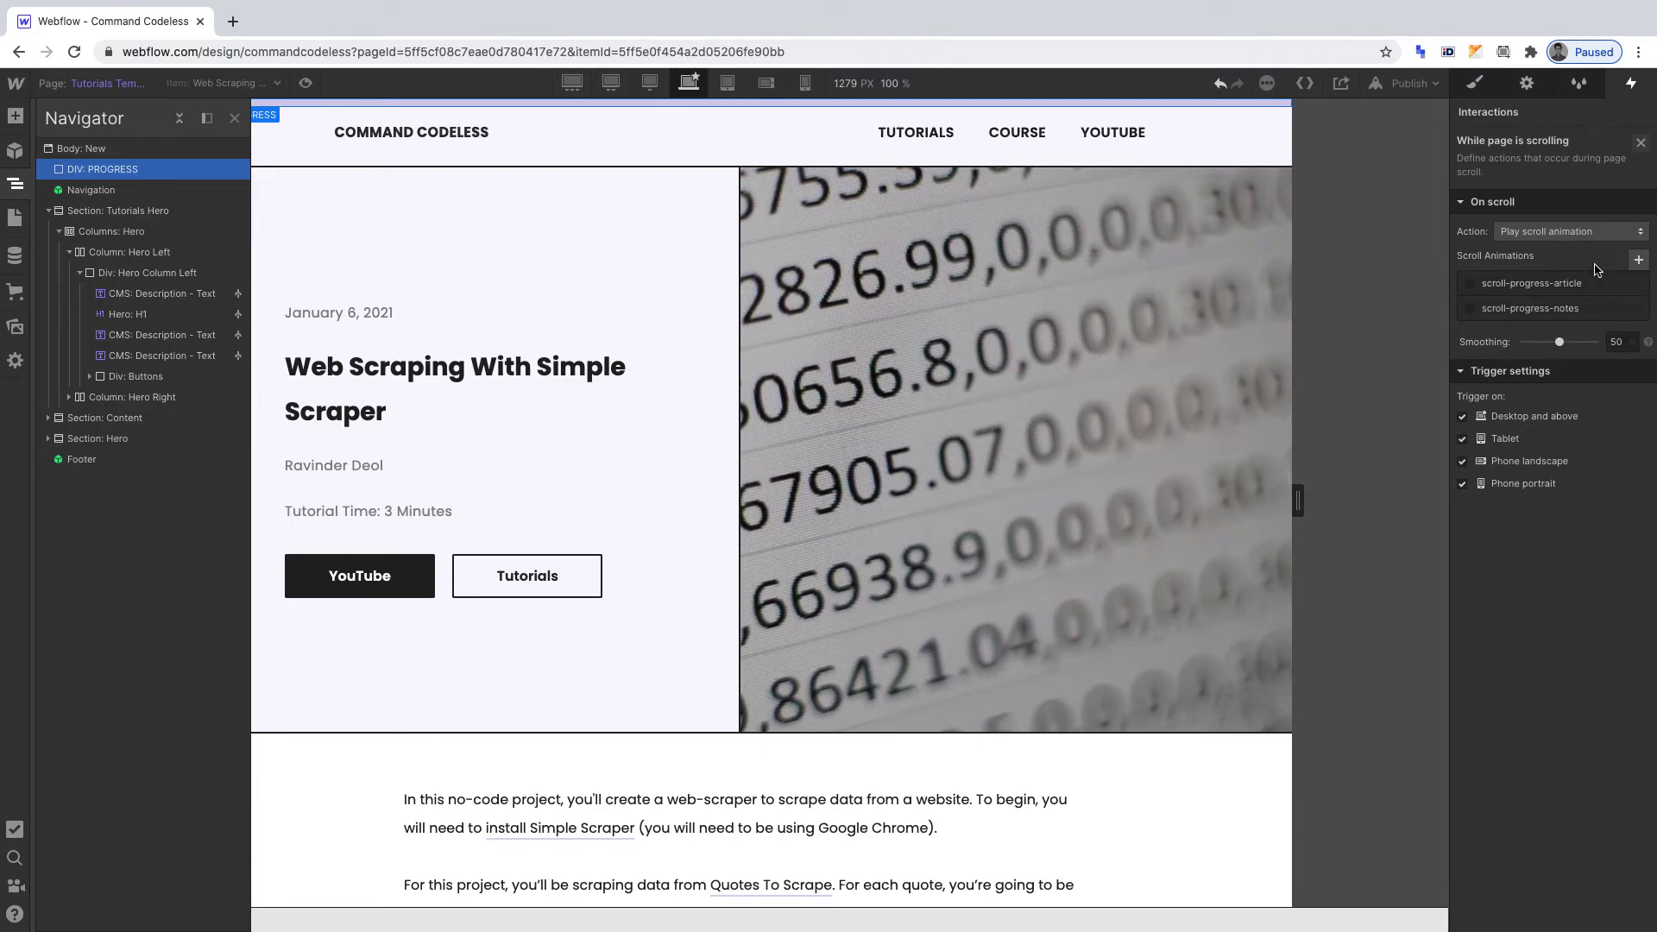
Create a new scroll animation for the trigger and name it "PROGRESS BAR"
left_click(1639, 261)
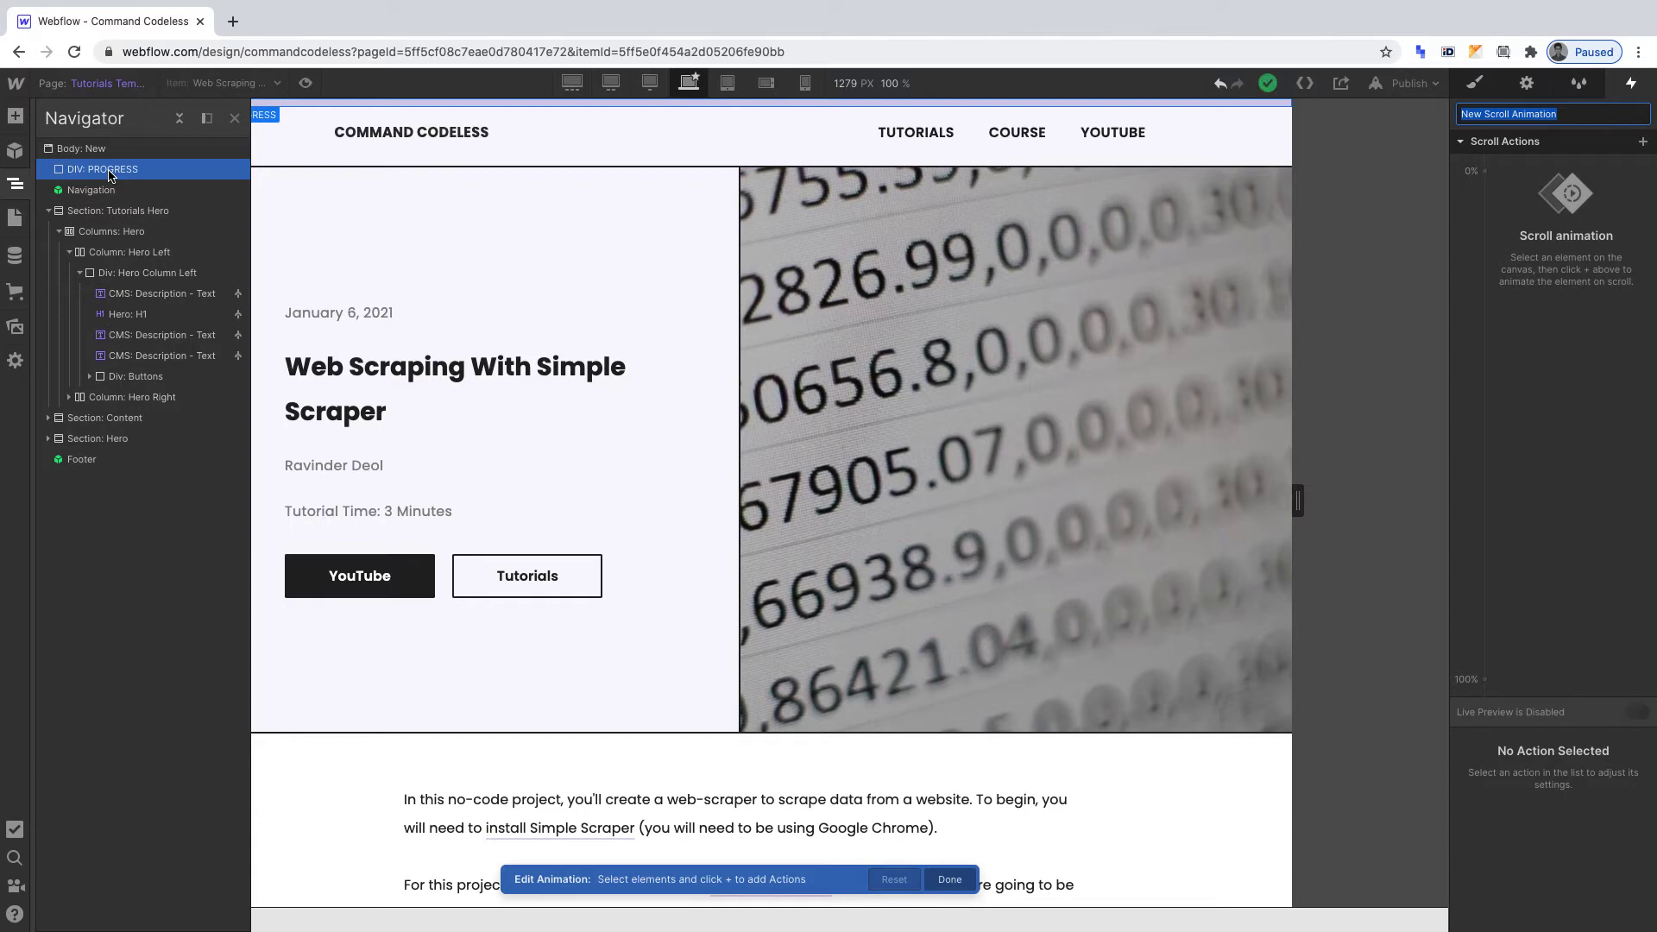
double_click(1549, 112)
triple_click(1549, 110)
type("PROG")
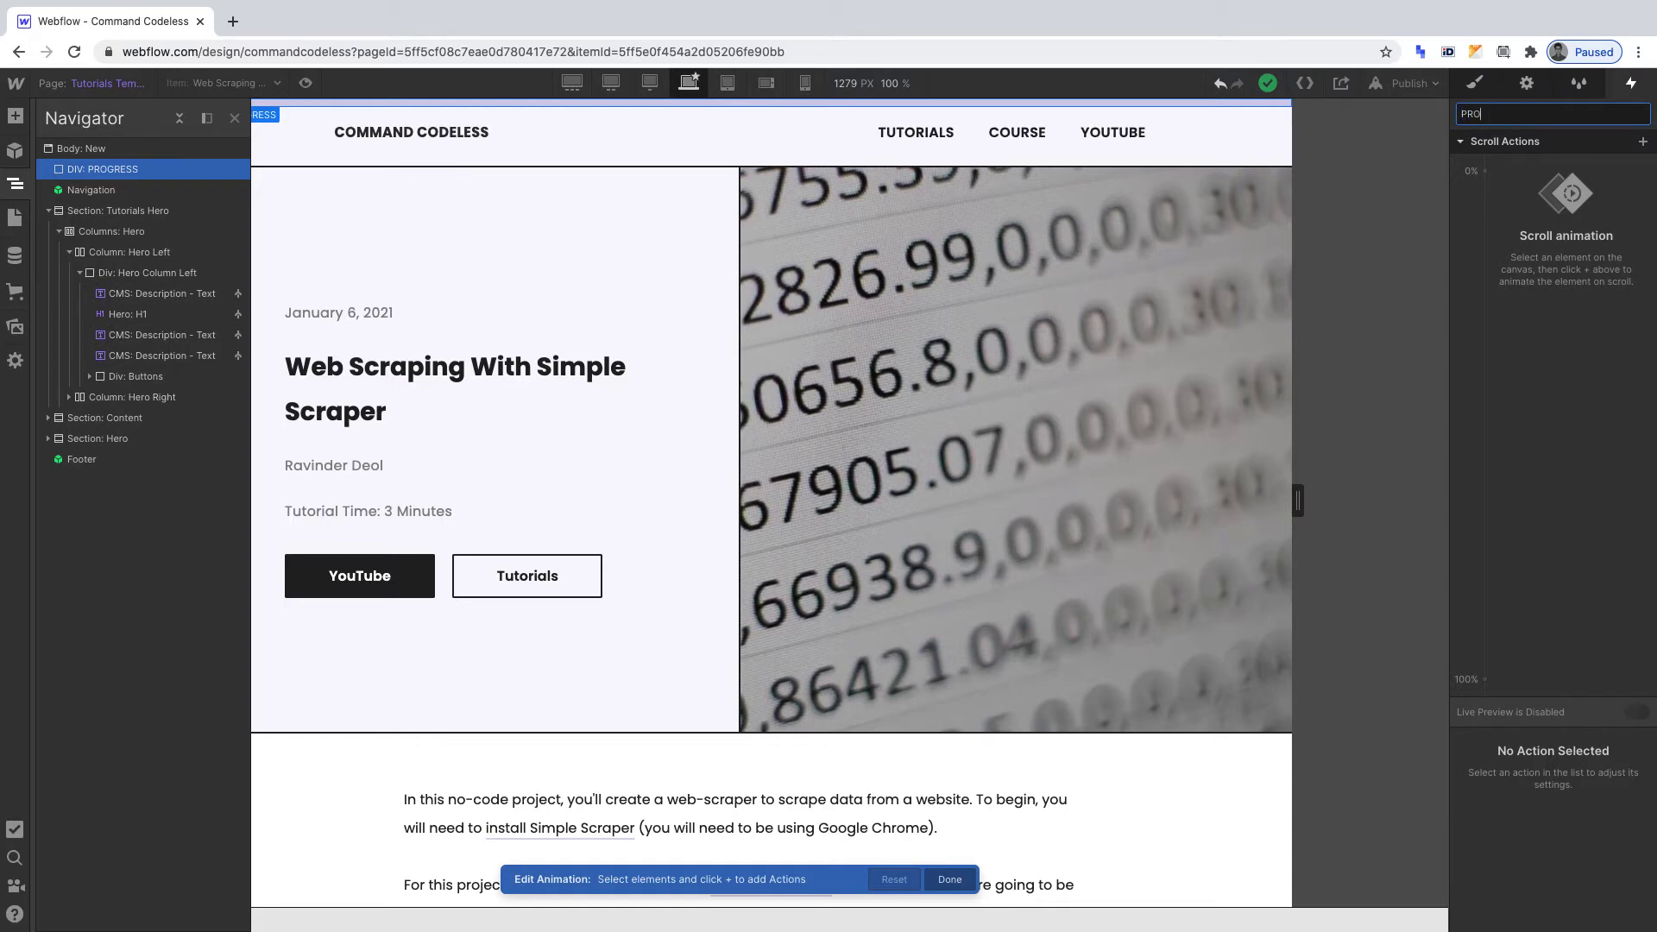
type("GRESS BAR")
key("Return")
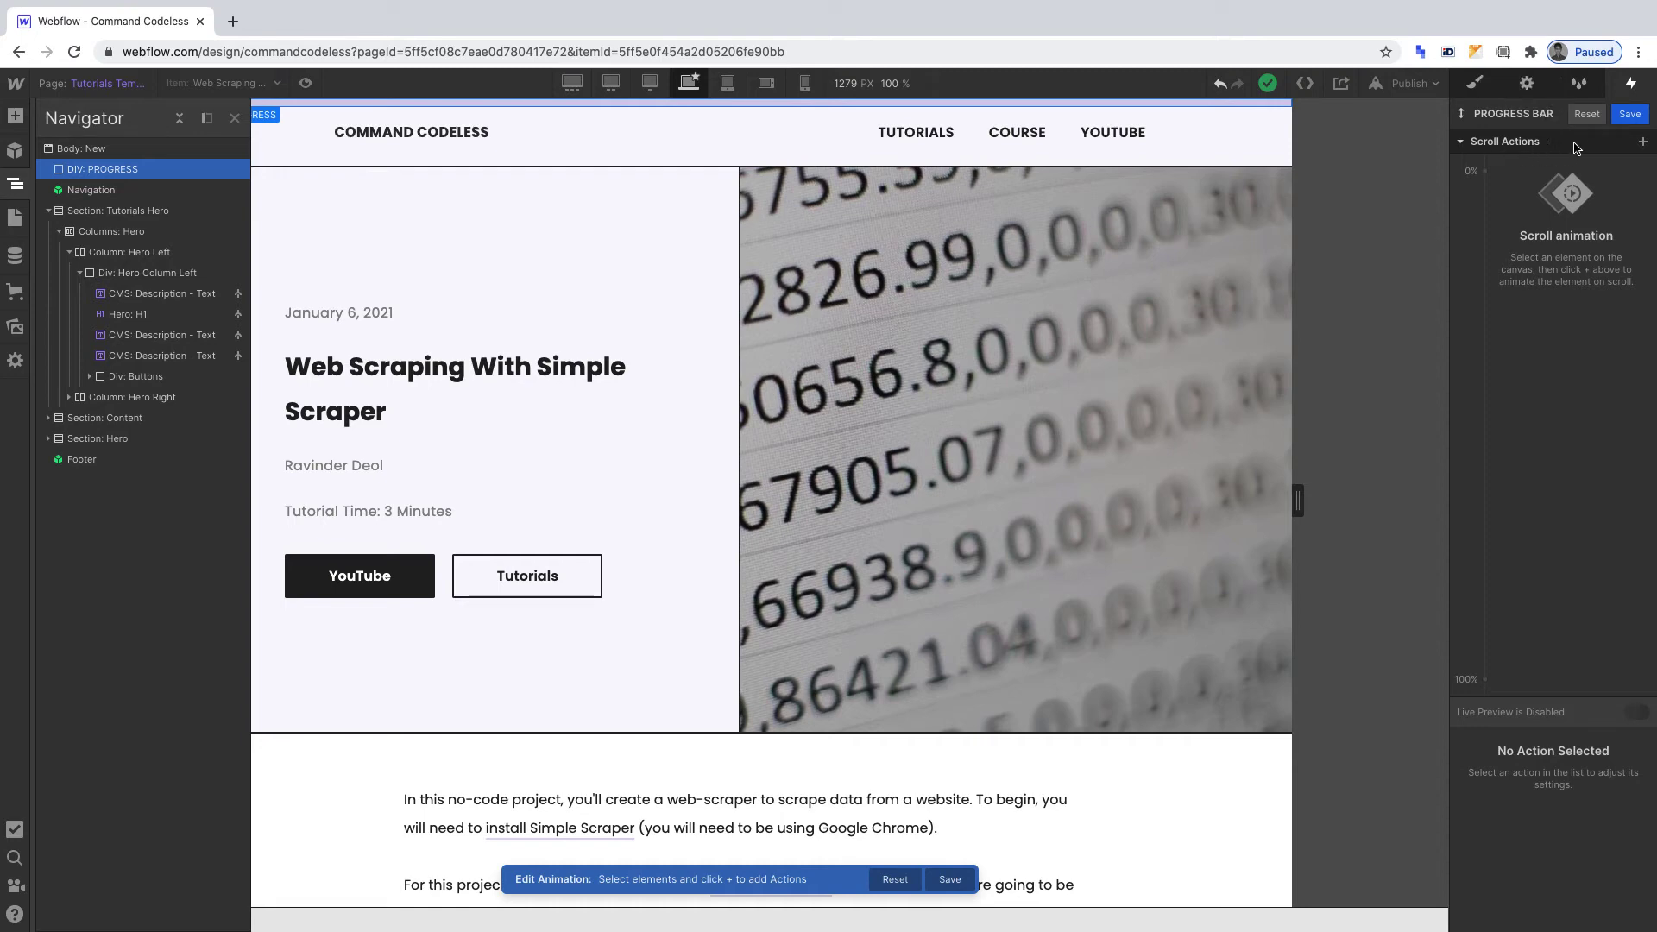
Add a Scale action for DIV: PROGRESS, unlink the axes and set the X scale to 0 at the 0% keyframe
left_click(1642, 144)
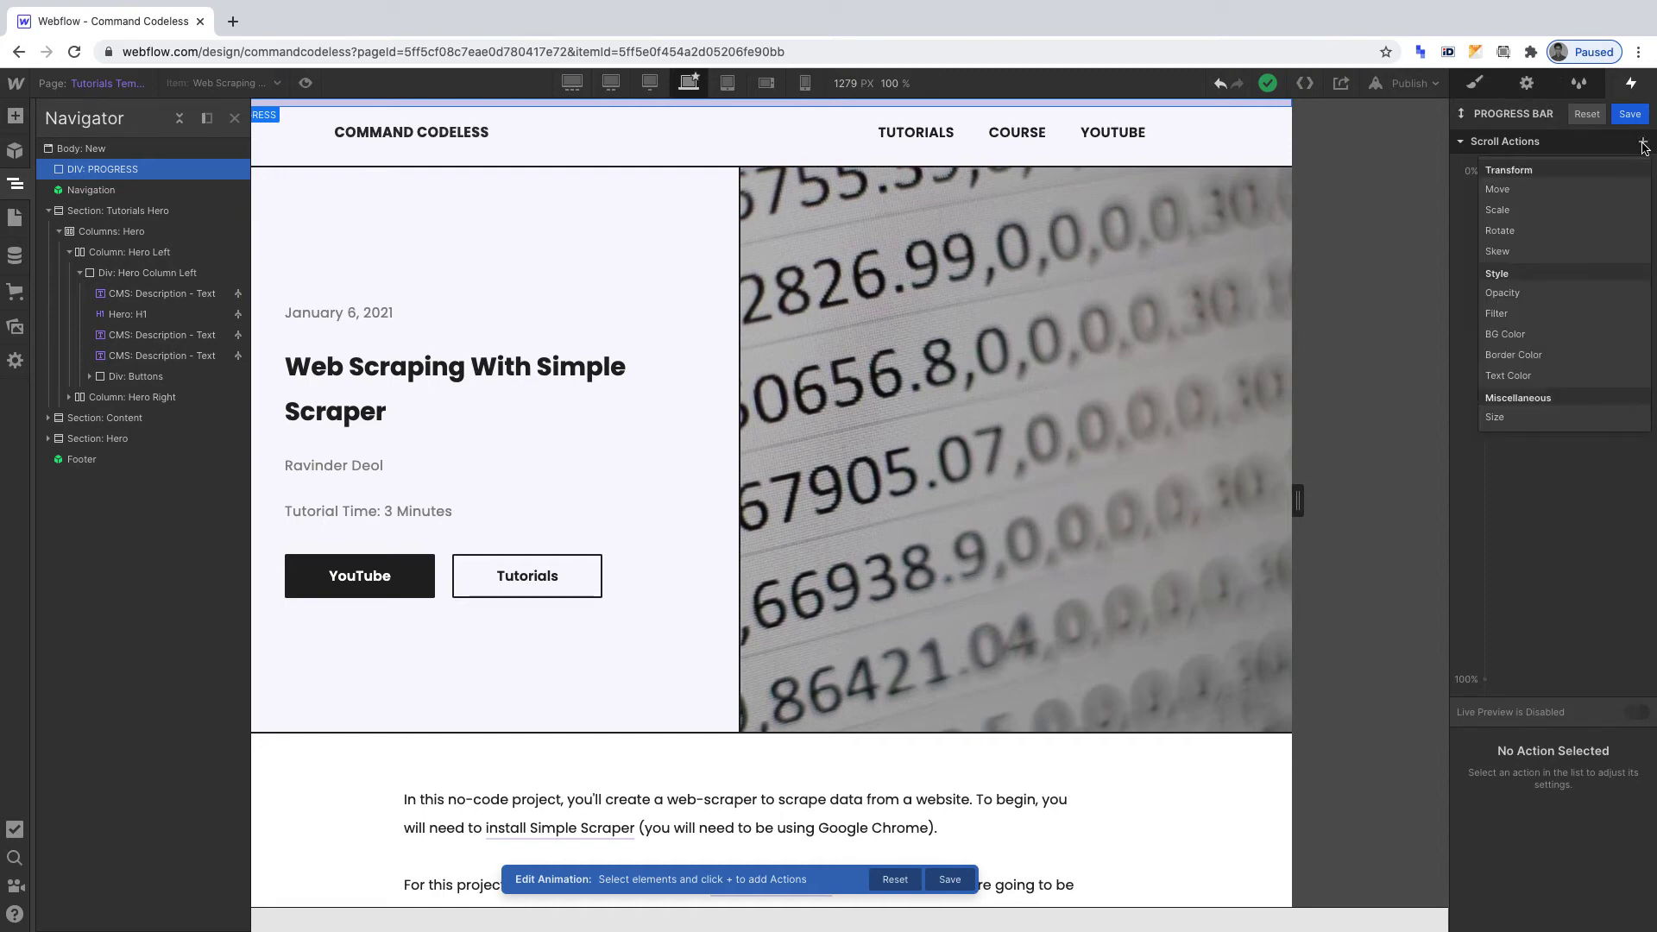
left_click(1603, 213)
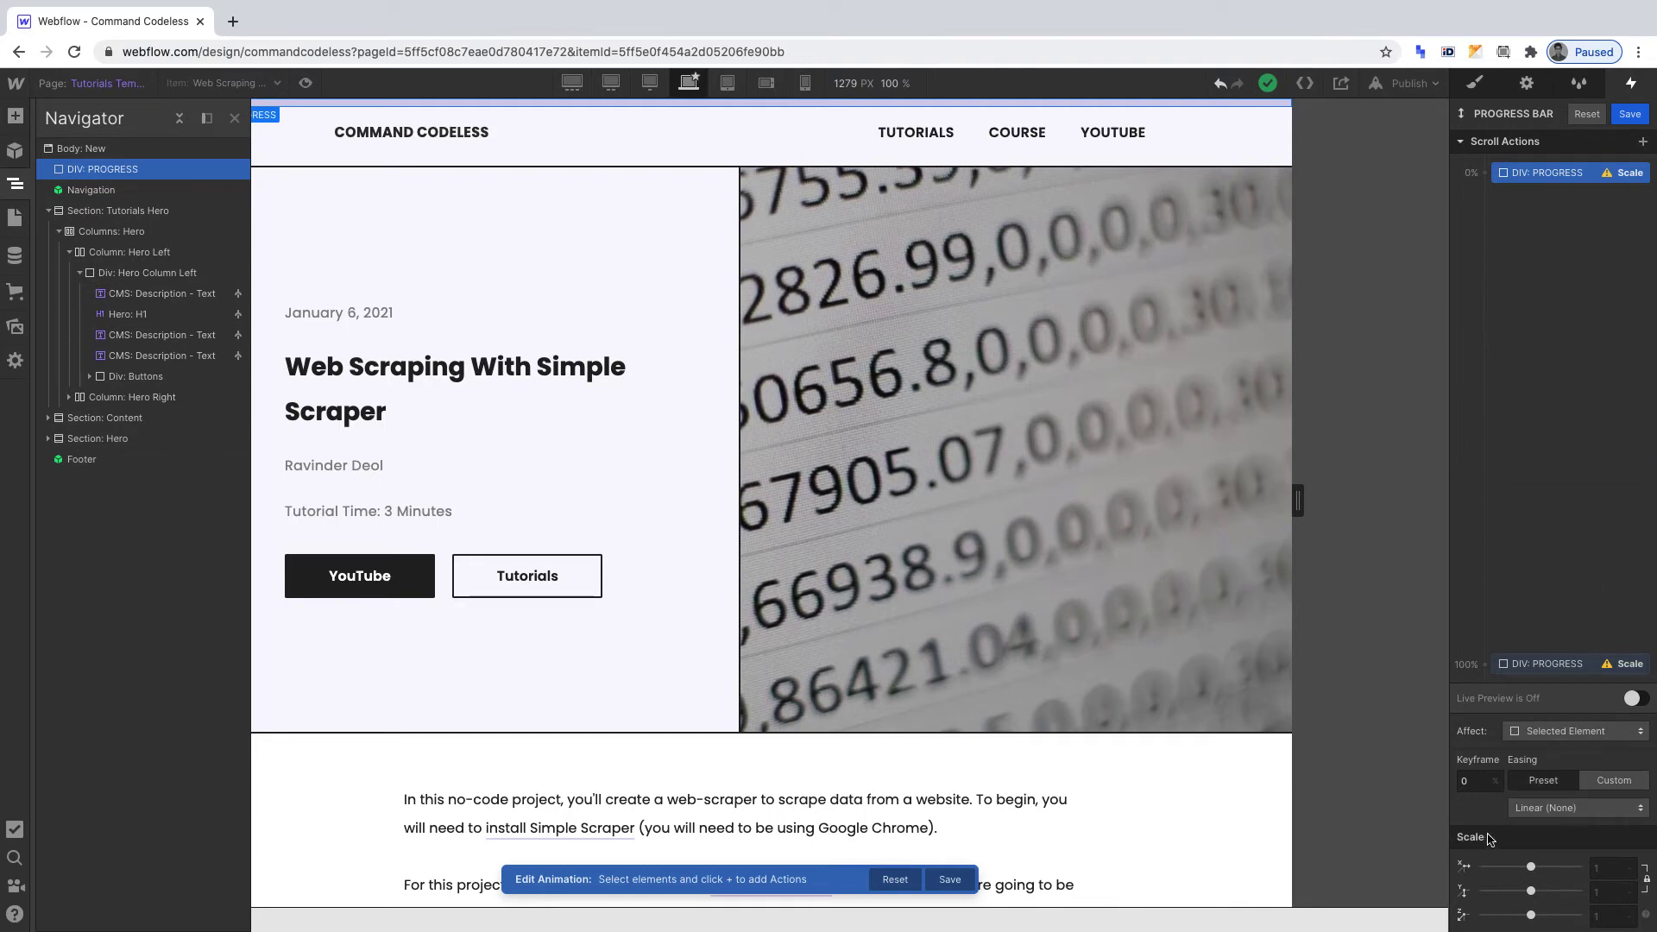
left_click(1645, 880)
left_click(1611, 870)
type("0")
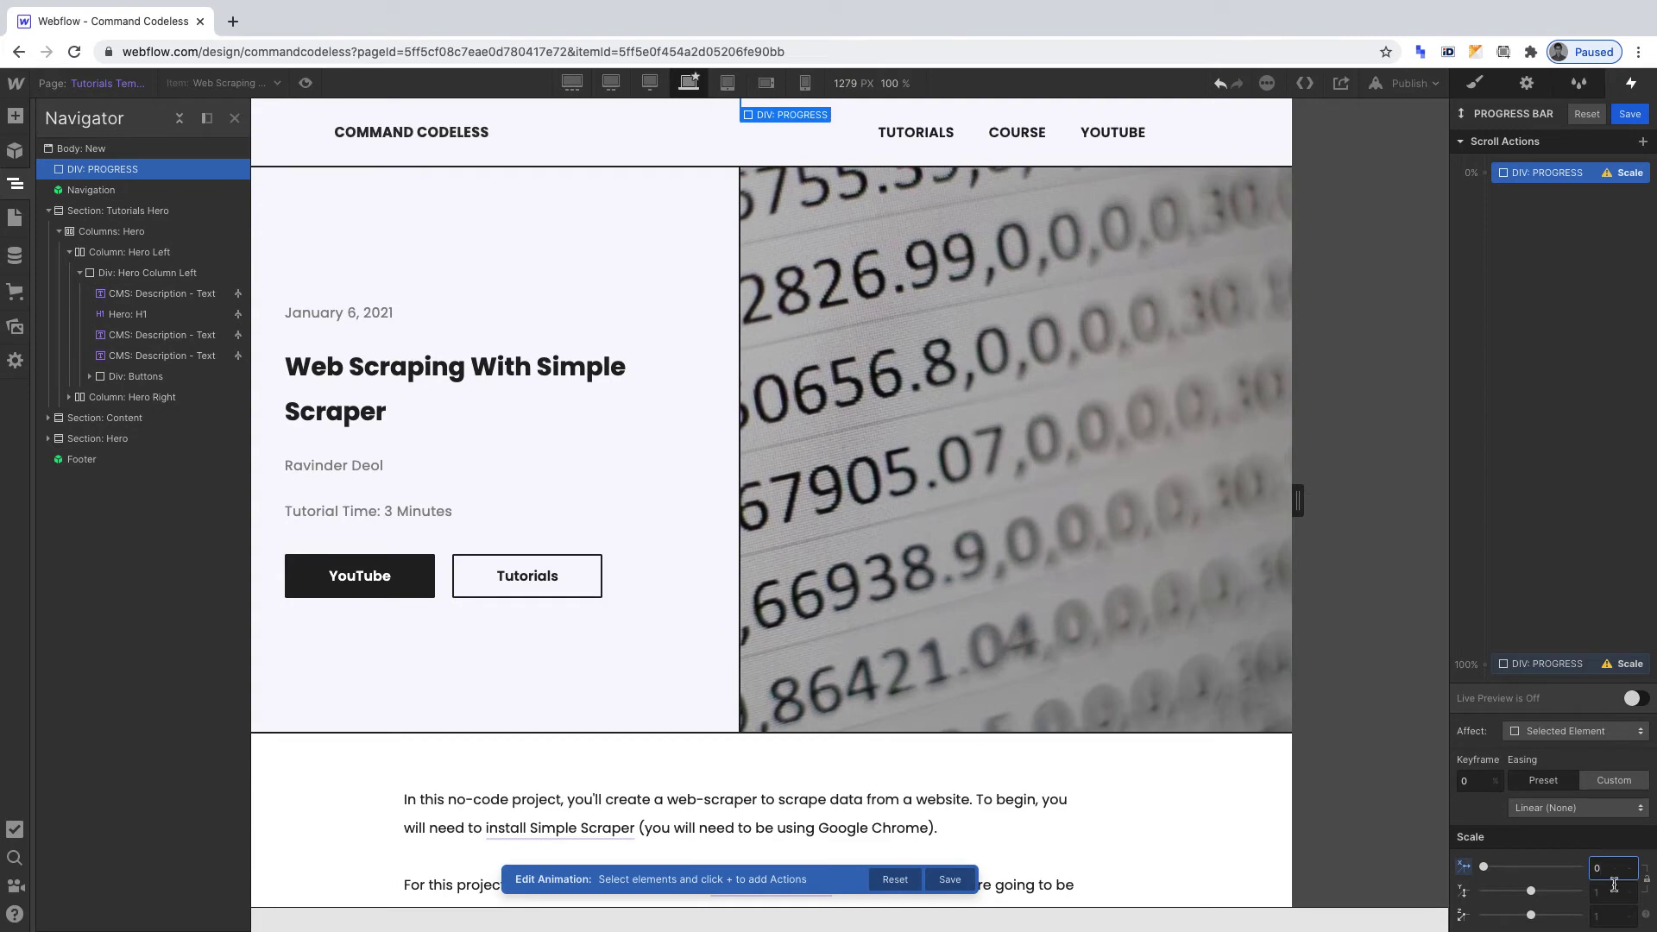
key("Tab")
Set the X and Y scale to 1 at the 100% keyframe of DIV: PROGRESS and save the animation
left_click(1544, 664)
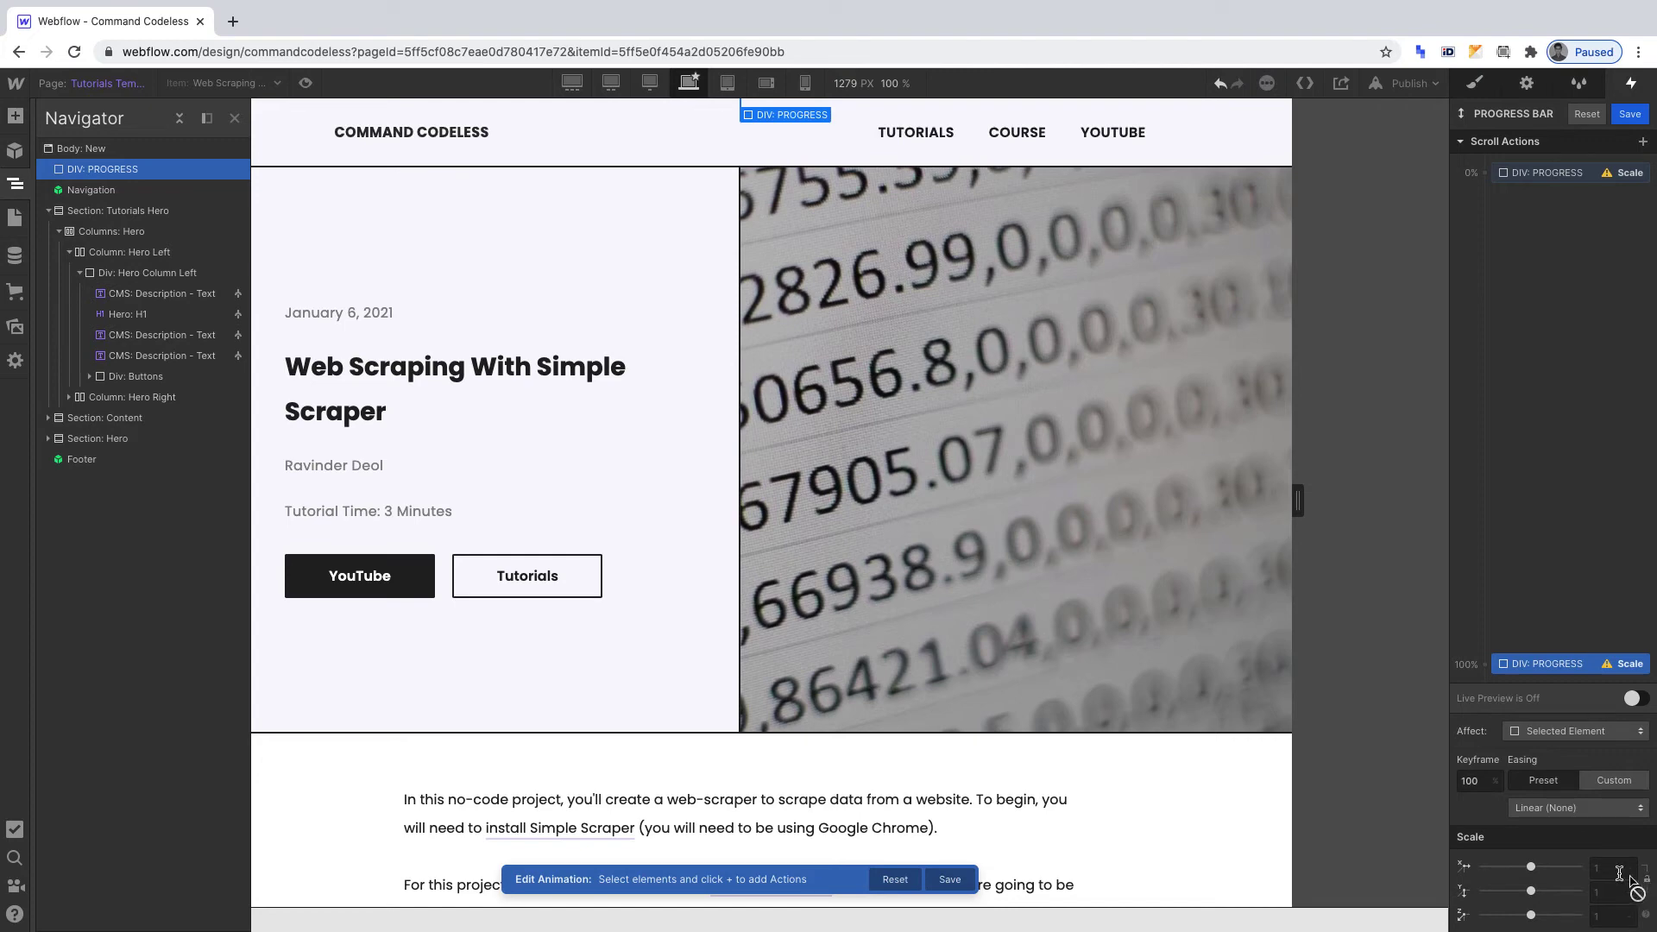
left_click(1612, 868)
type("1")
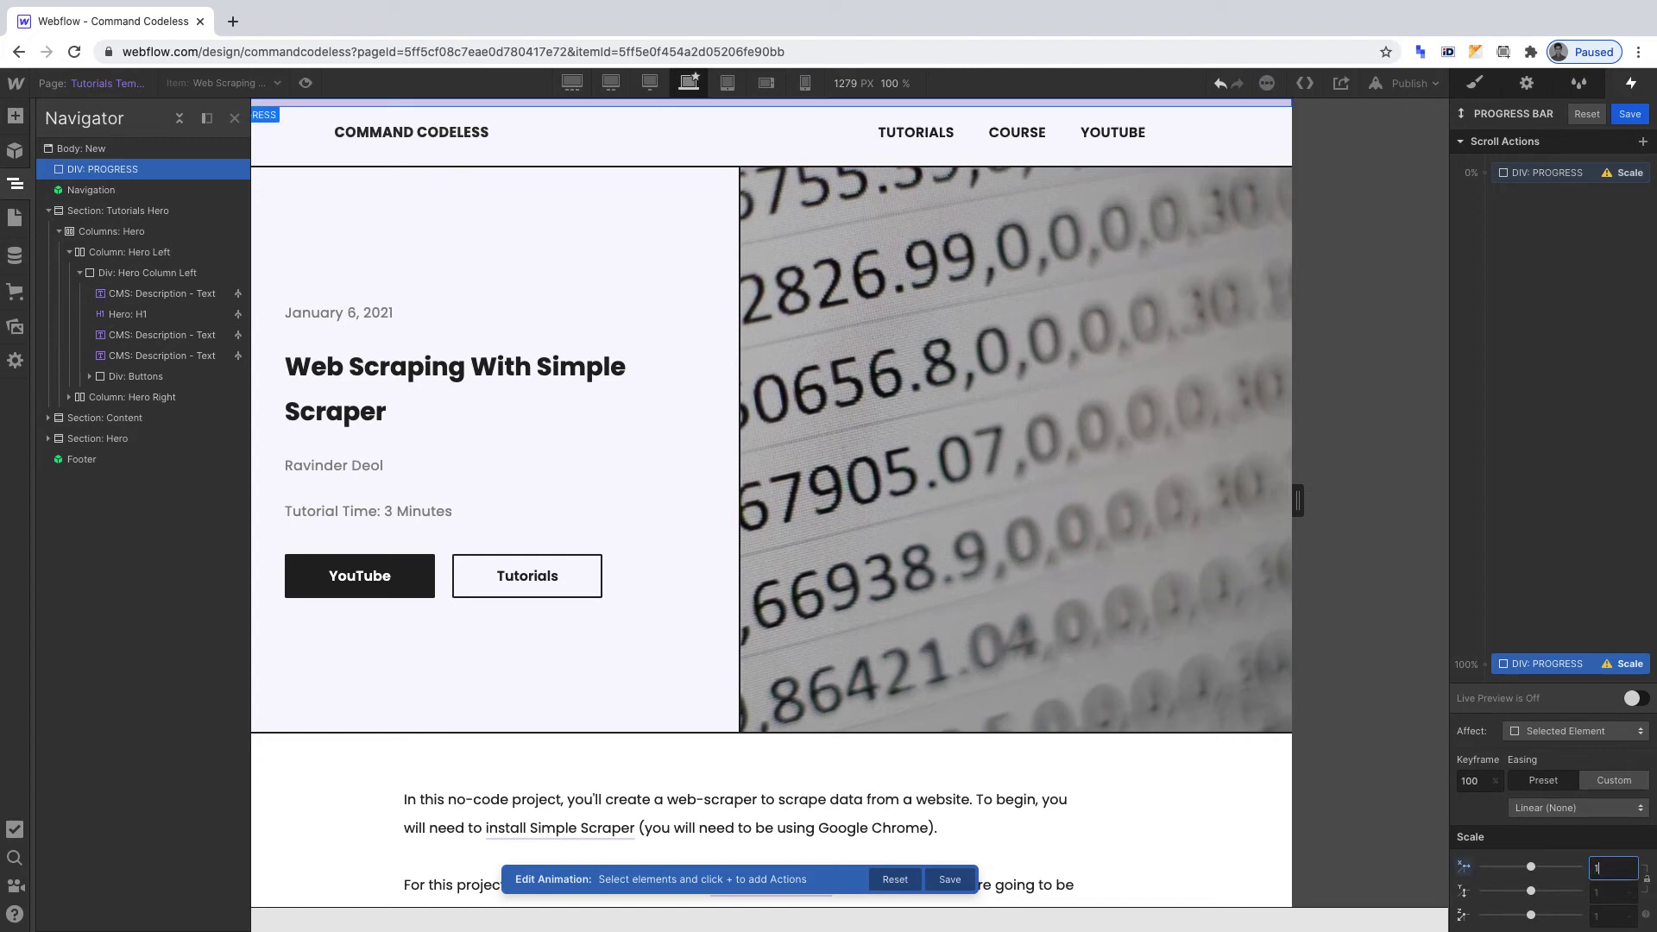
left_click(1618, 893)
type("1")
left_click(1630, 114)
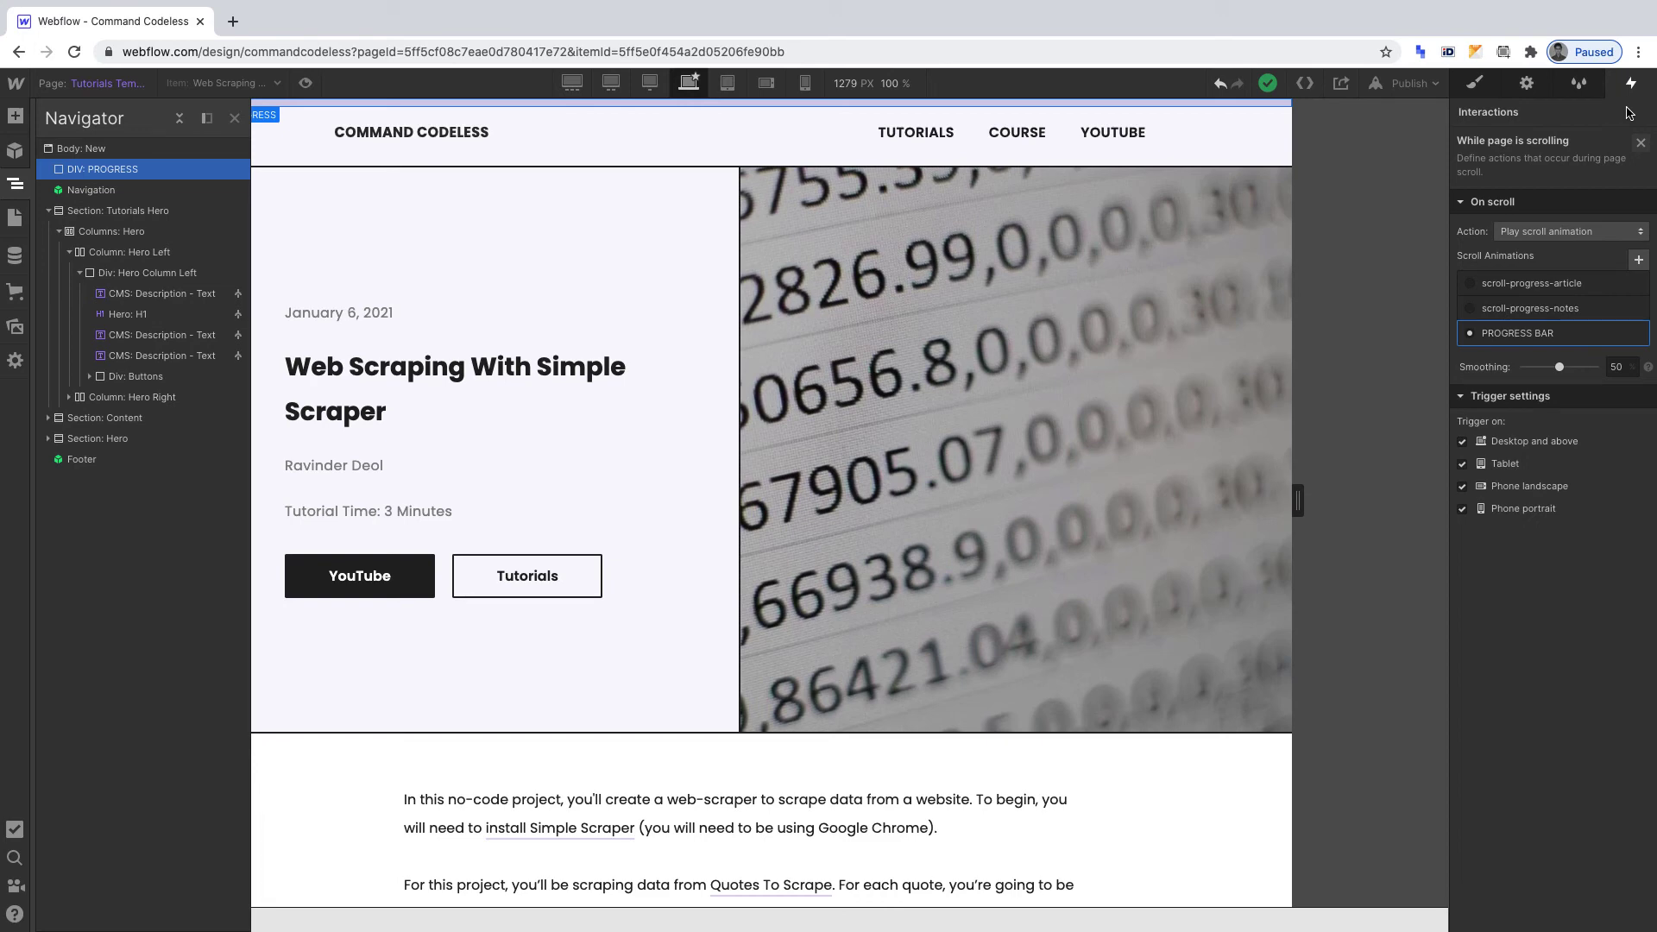
Set the transform origin of DIV: PROGRESS to the middle of its left edge in the 2D & 3D transform settings
left_click(1476, 84)
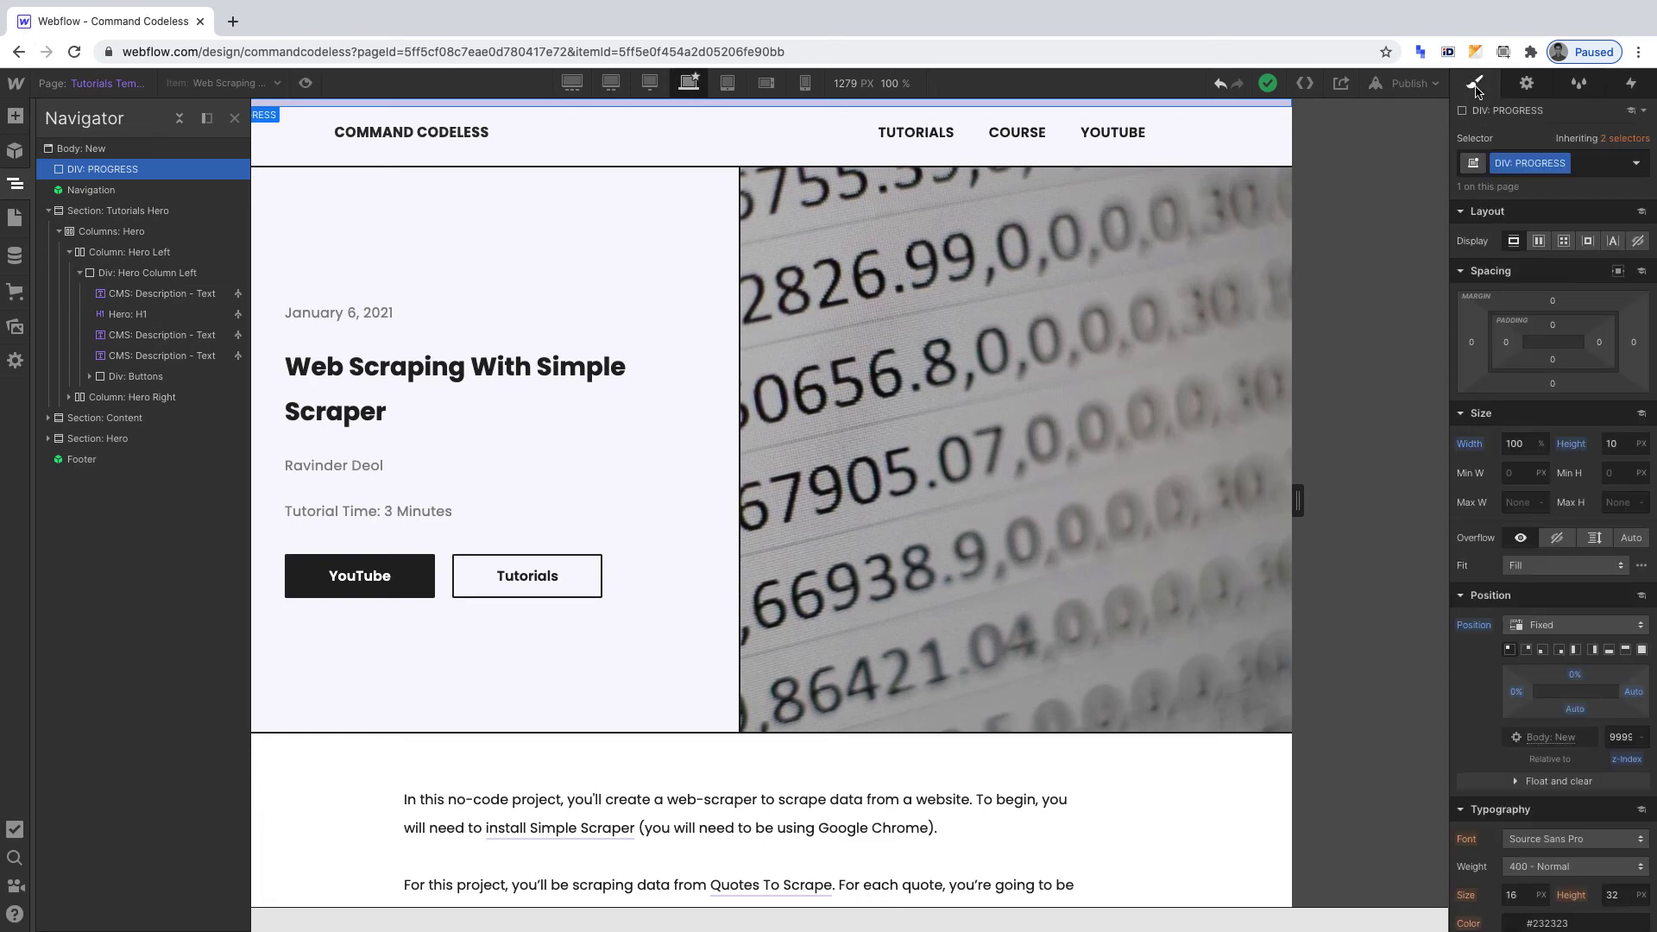
scroll(1567, 426, "down", 3)
scroll(1566, 426, "down", 7)
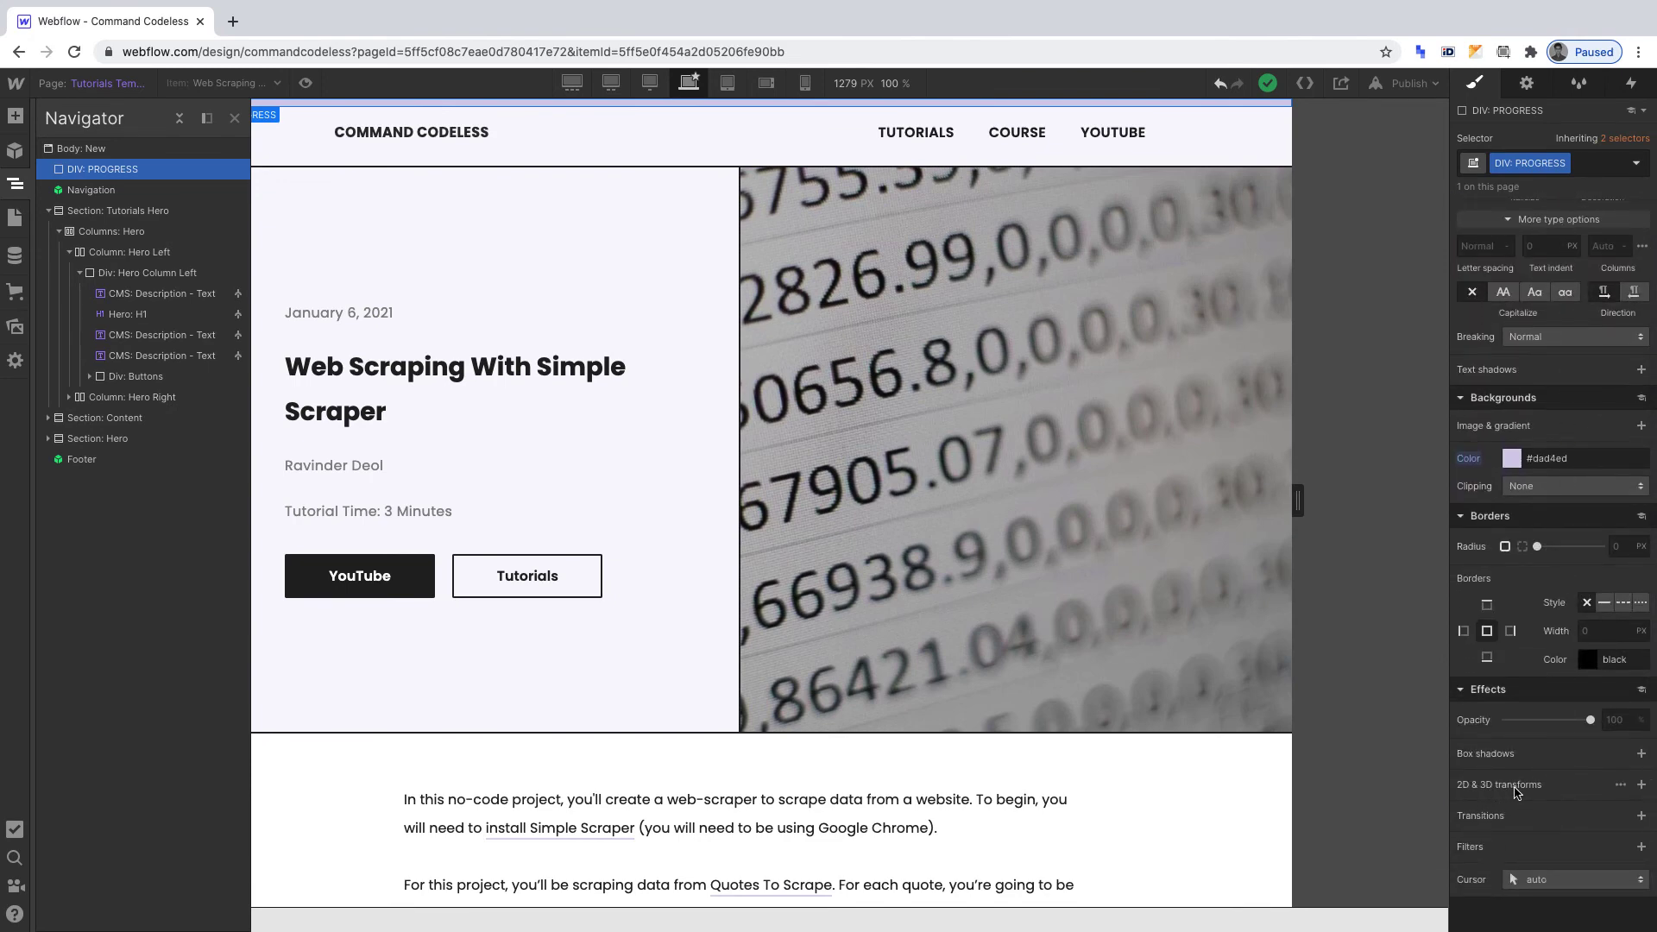
left_click(1620, 785)
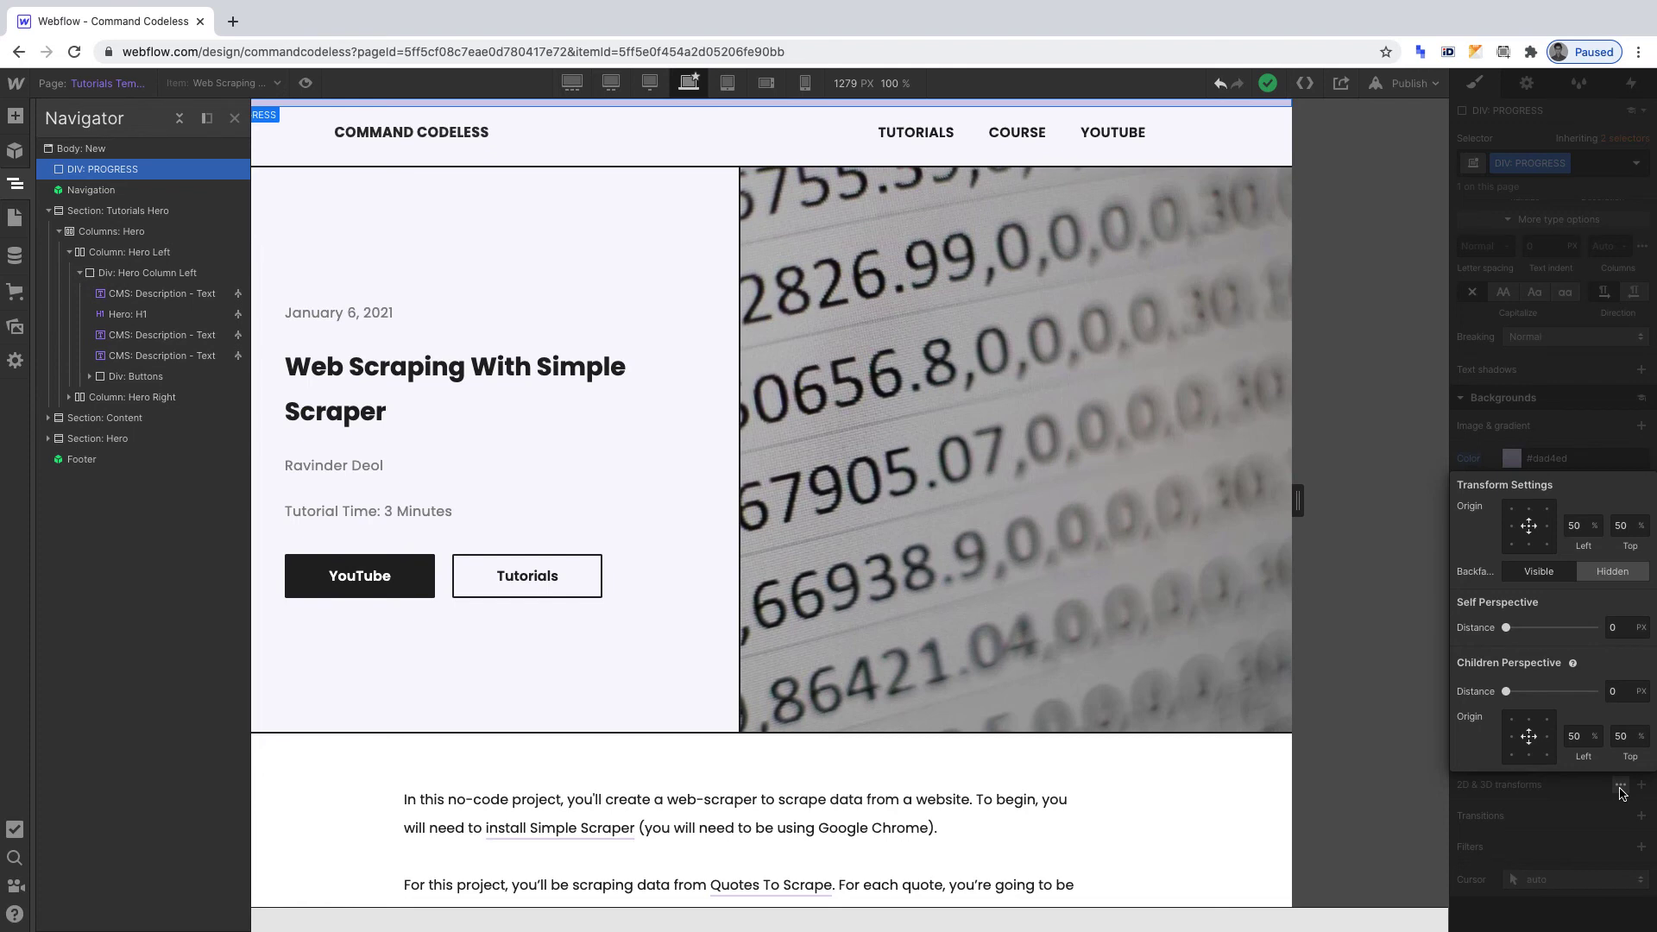
left_click(1511, 526)
left_click(1606, 444)
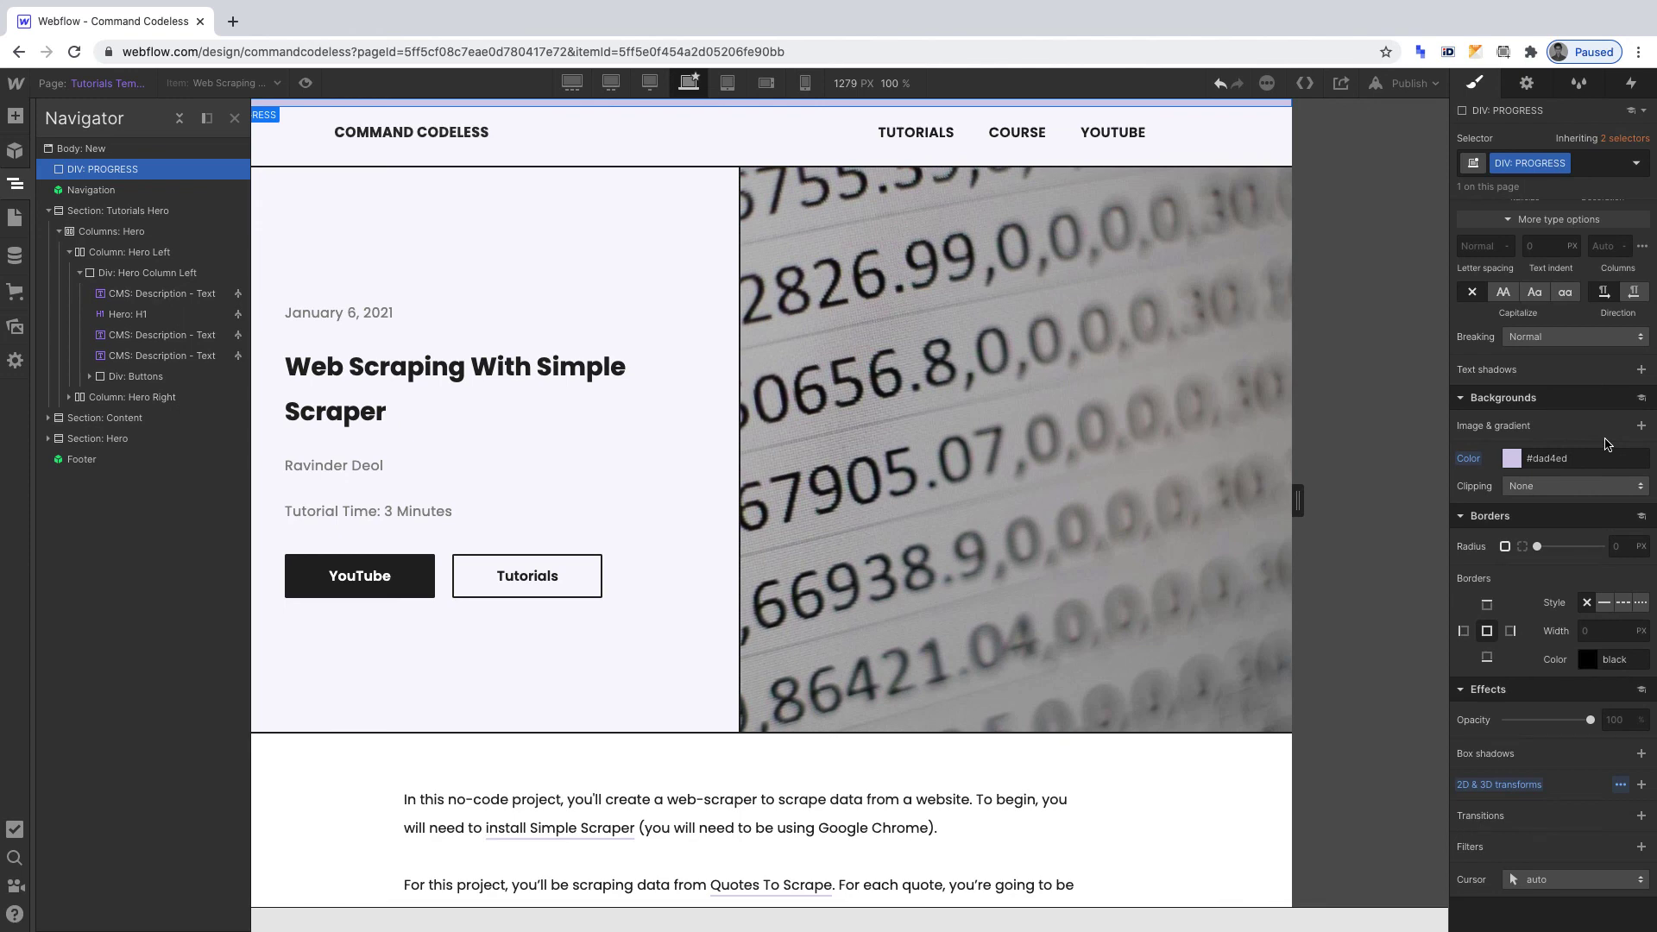
Preview the tutorial page and scroll to its footer to check how the progress bar follows the scrolling
left_click(305, 83)
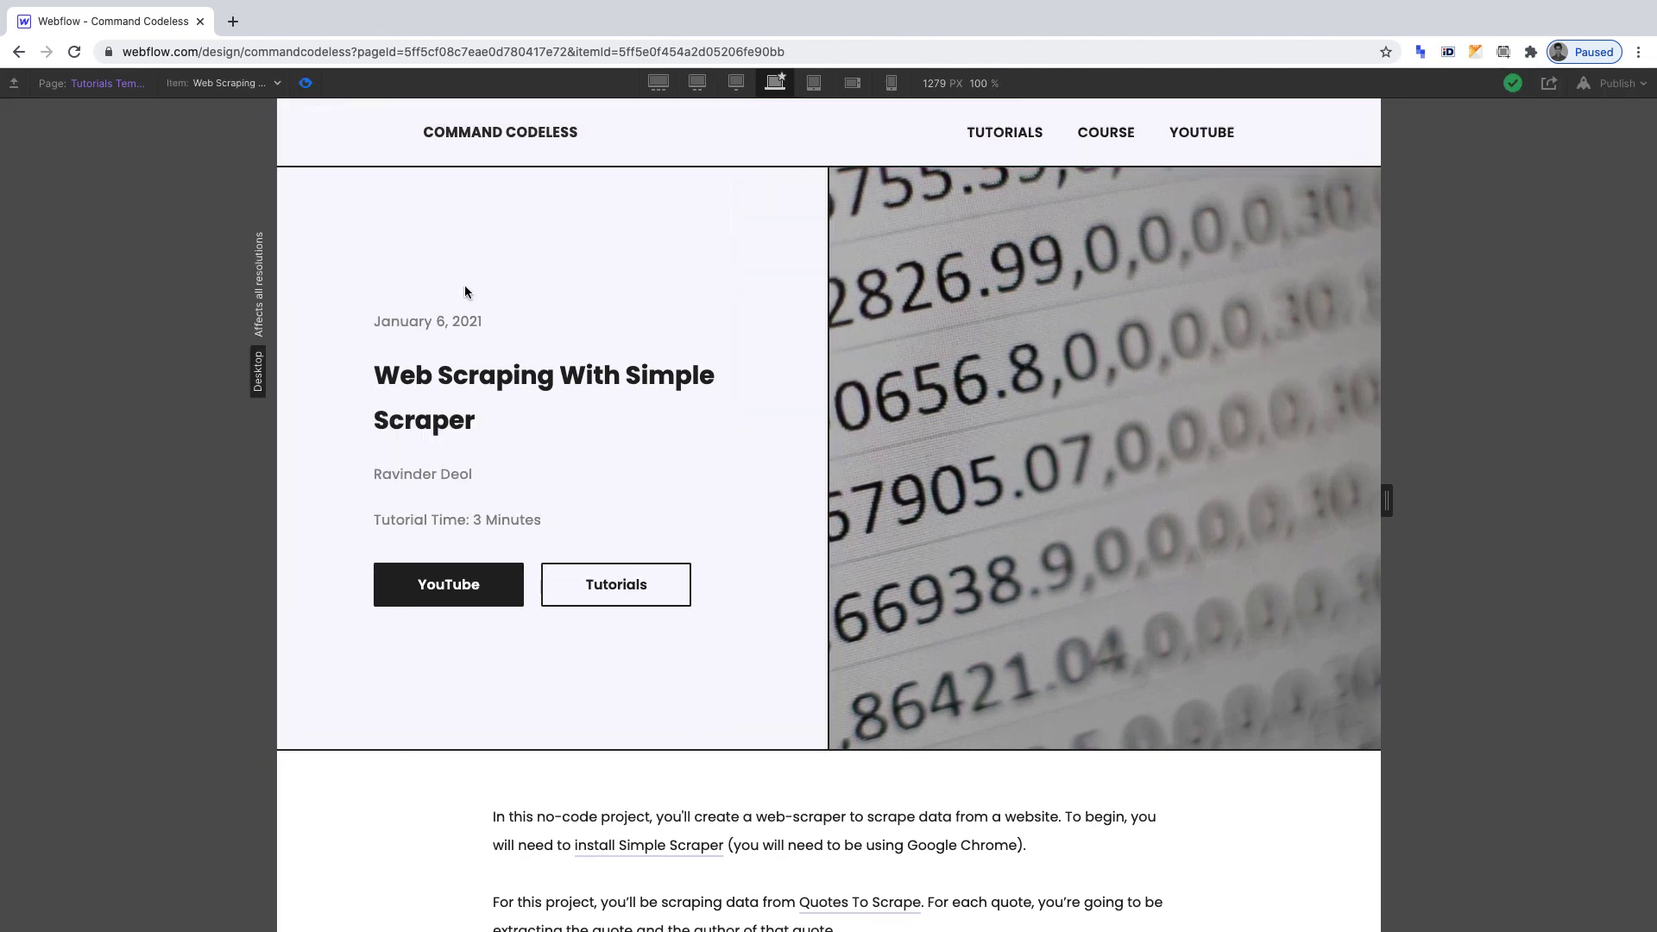
scroll(464, 292, "down", 5)
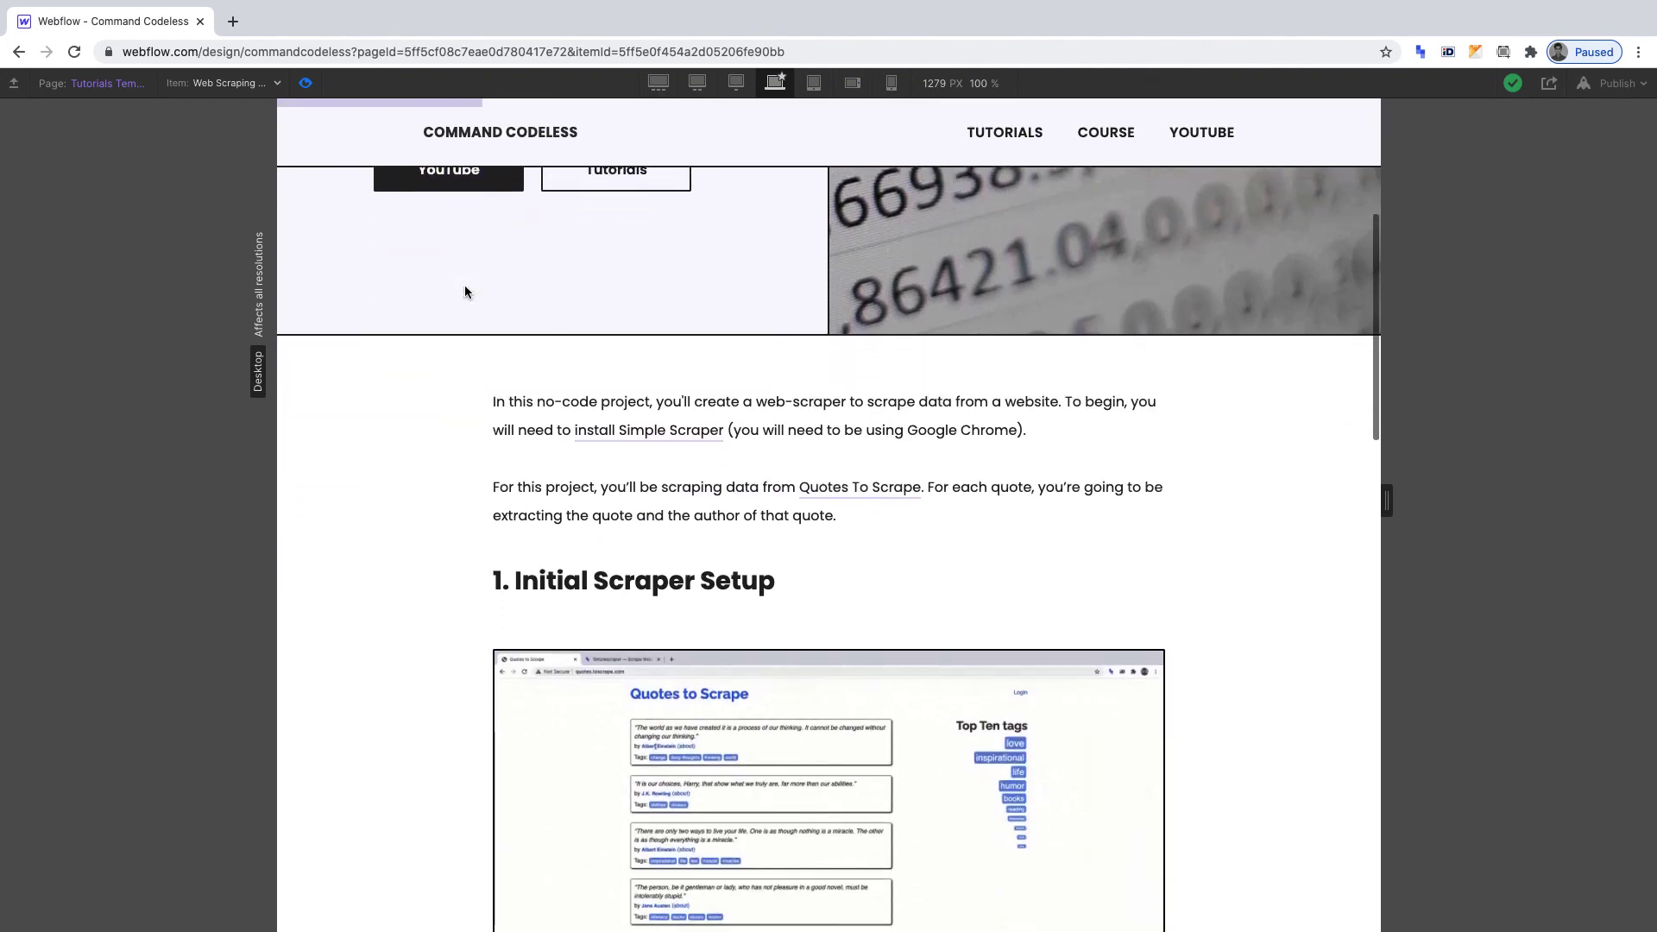
scroll(465, 291, "down", 6)
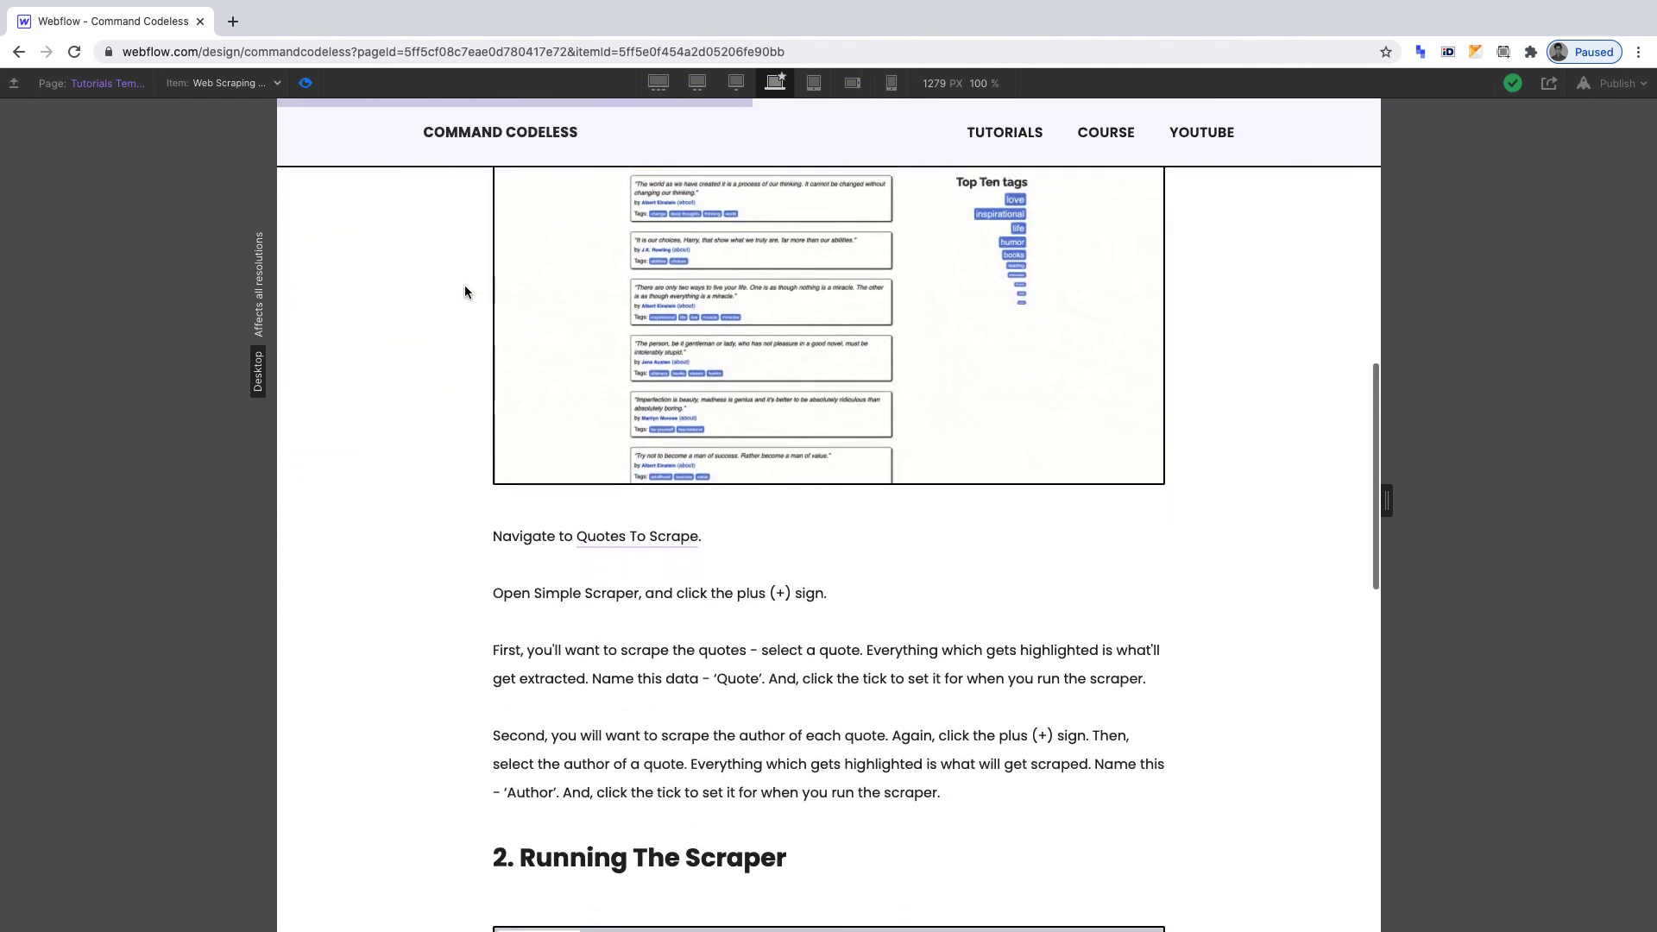
scroll(465, 292, "down", 7)
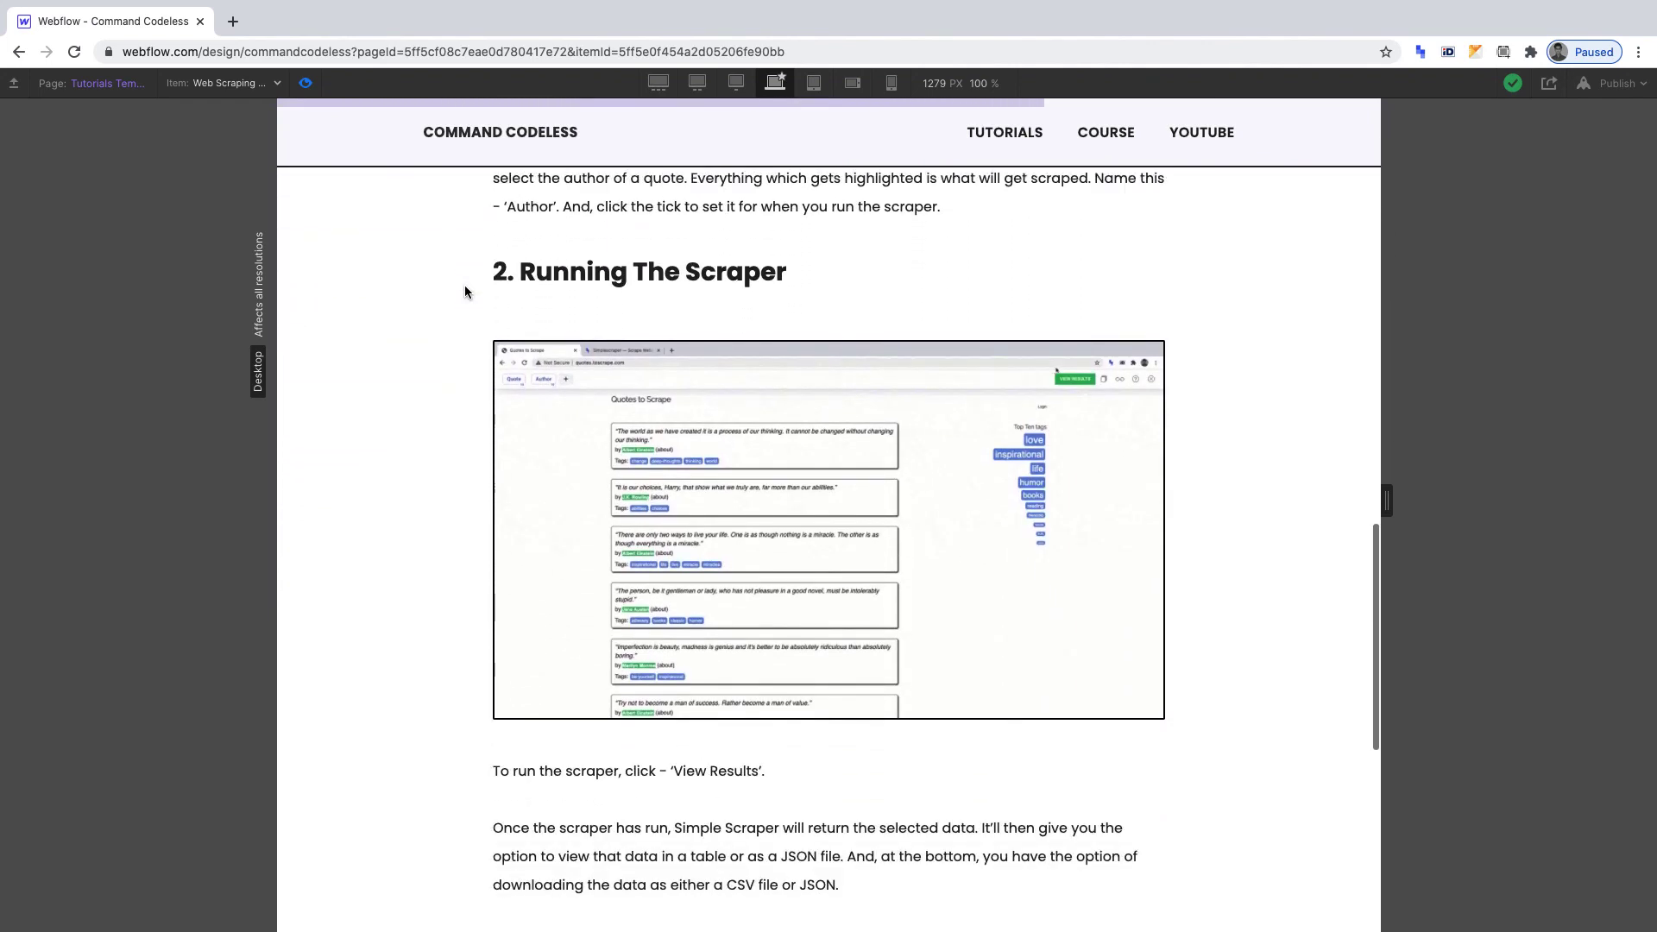
scroll(465, 292, "down", 7)
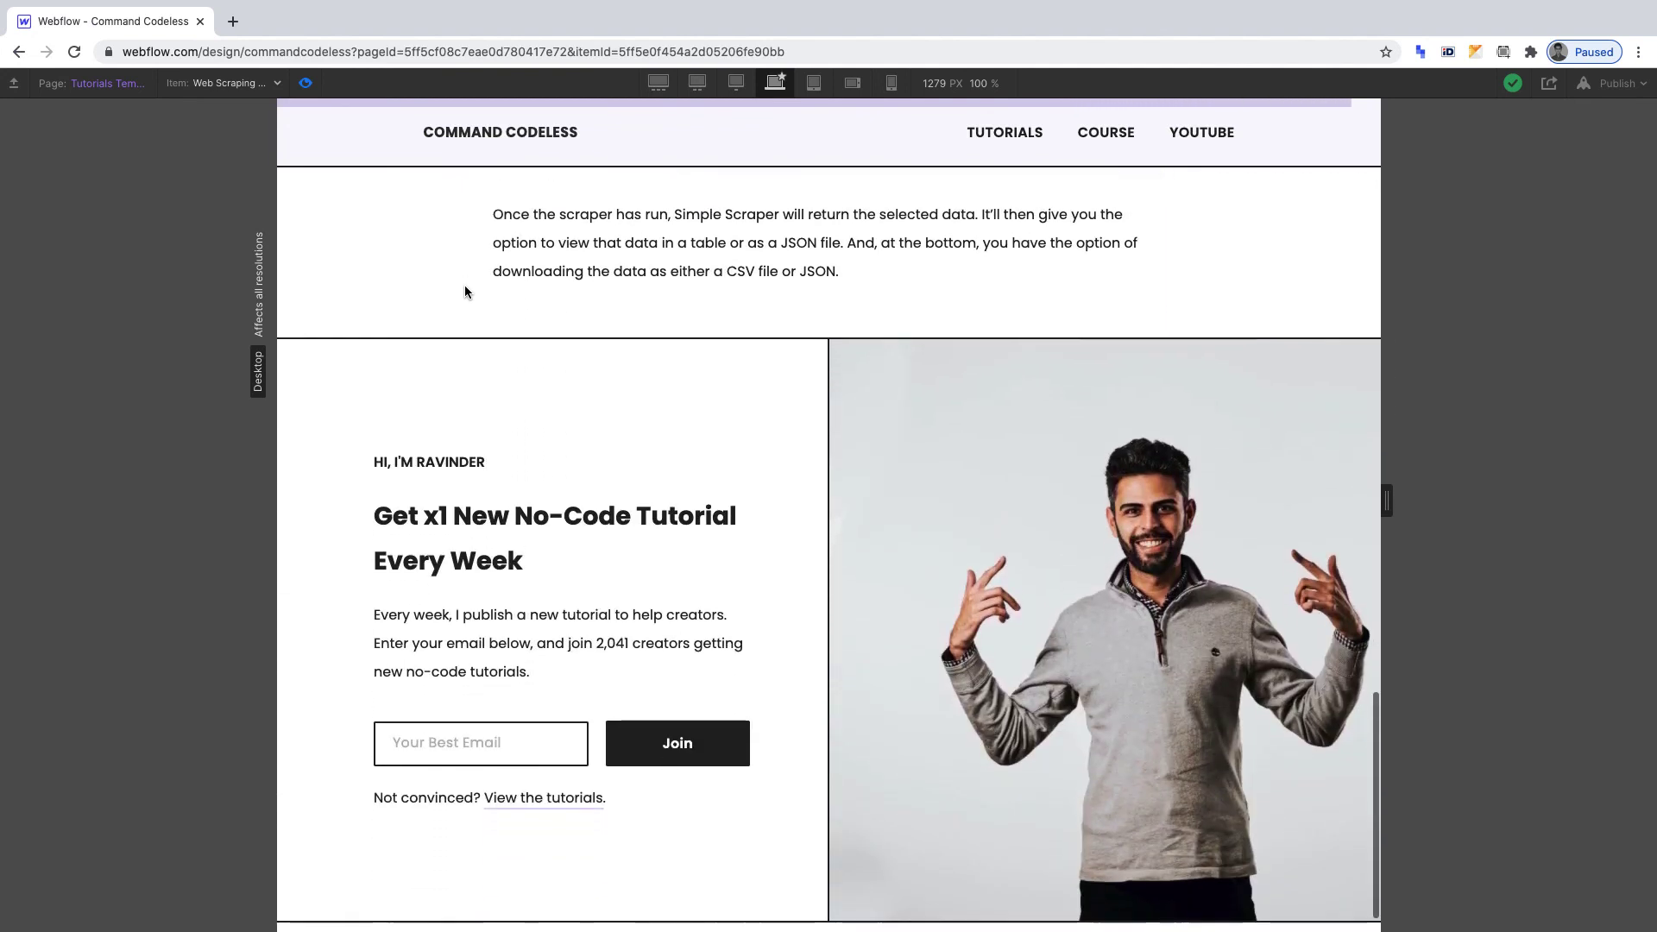
scroll(464, 292, "down", 1)
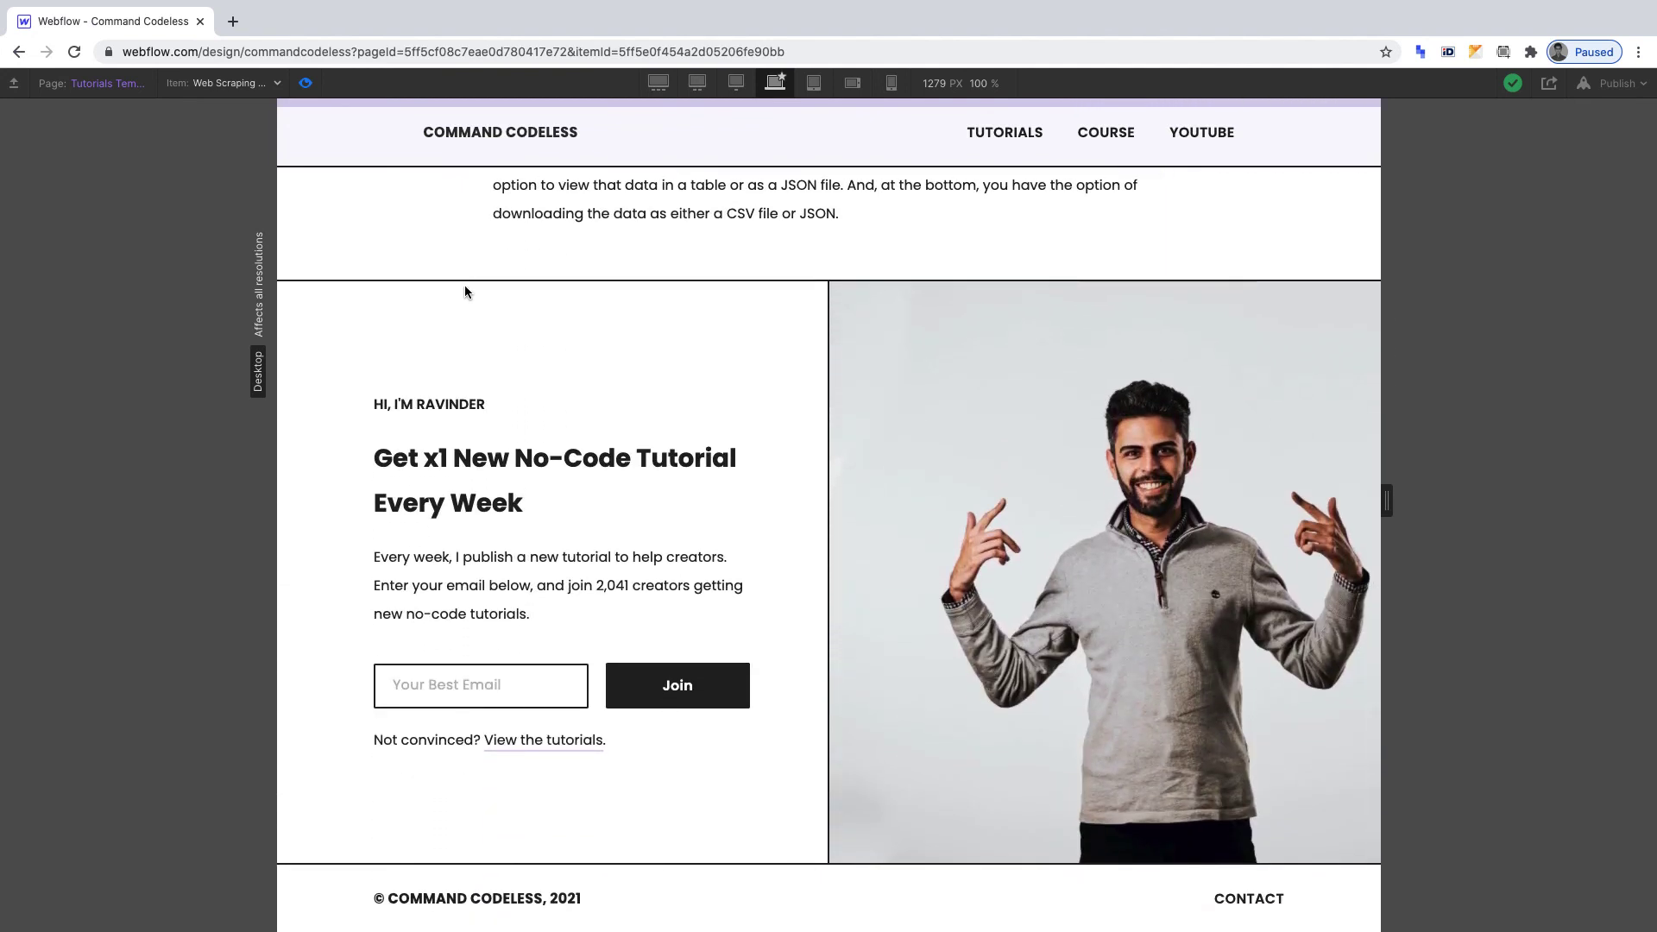